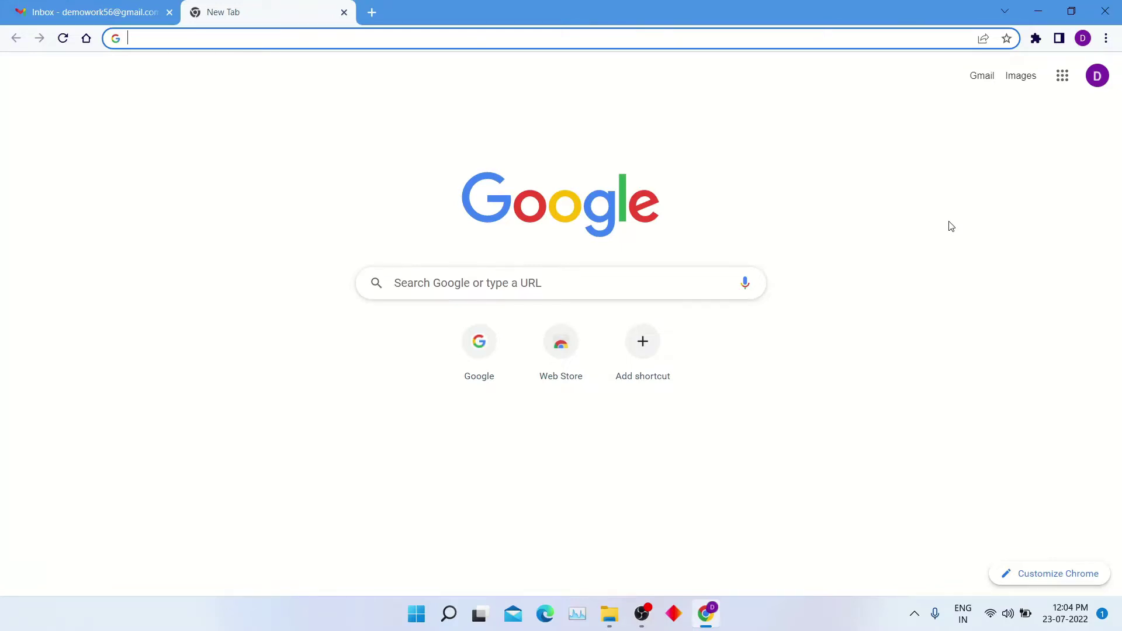
Search Google for 'rytr ai' and open the rytr.me result
{"action": "left_click", "coordinate": [111, 7]}
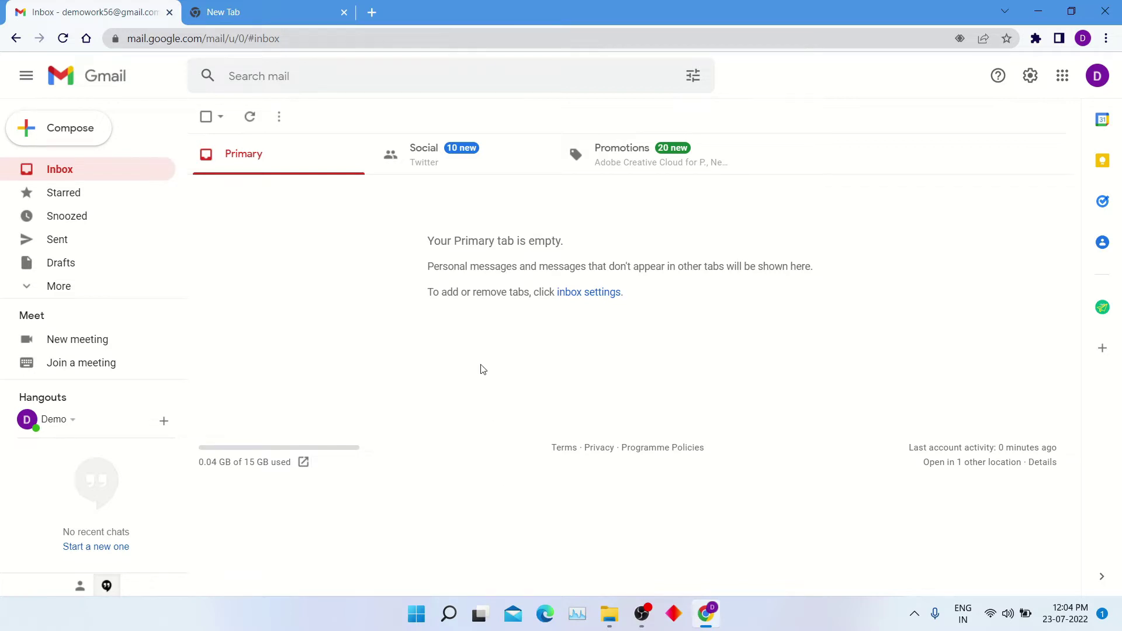
{"action": "left_click", "coordinate": [226, 8]}
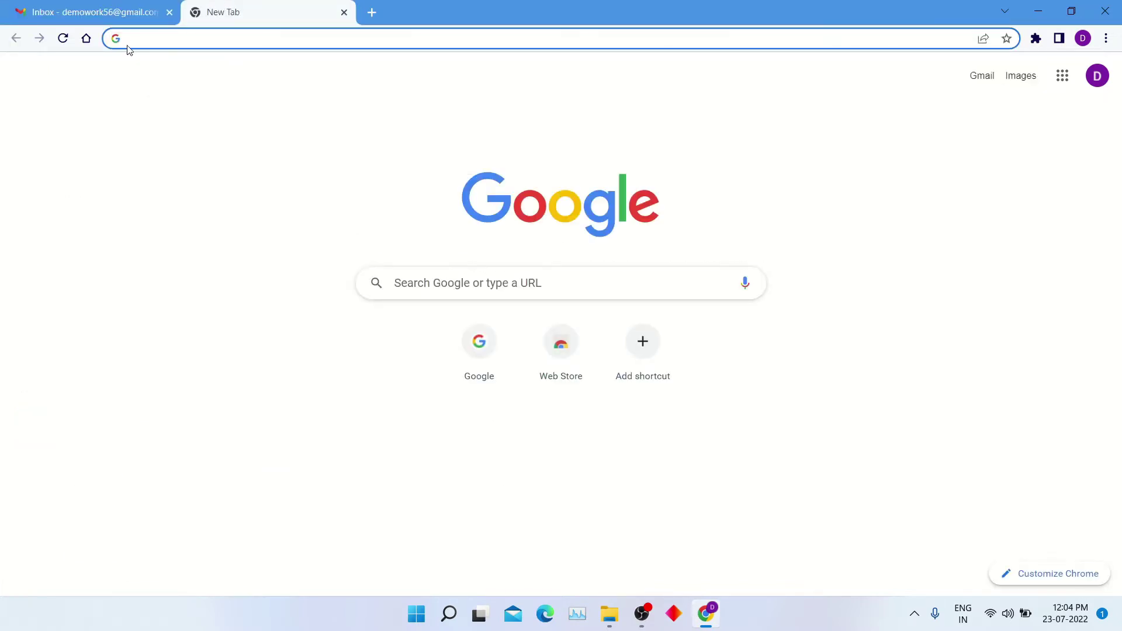
{"action": "left_click", "coordinate": [87, 39]}
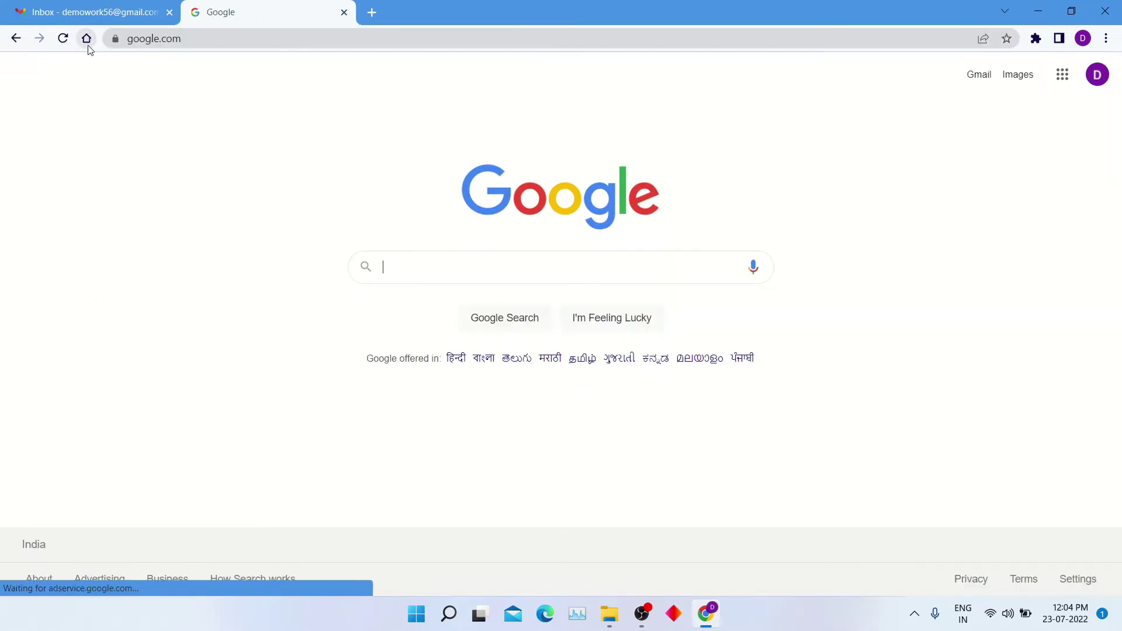
{"action": "type", "text": "ry"}
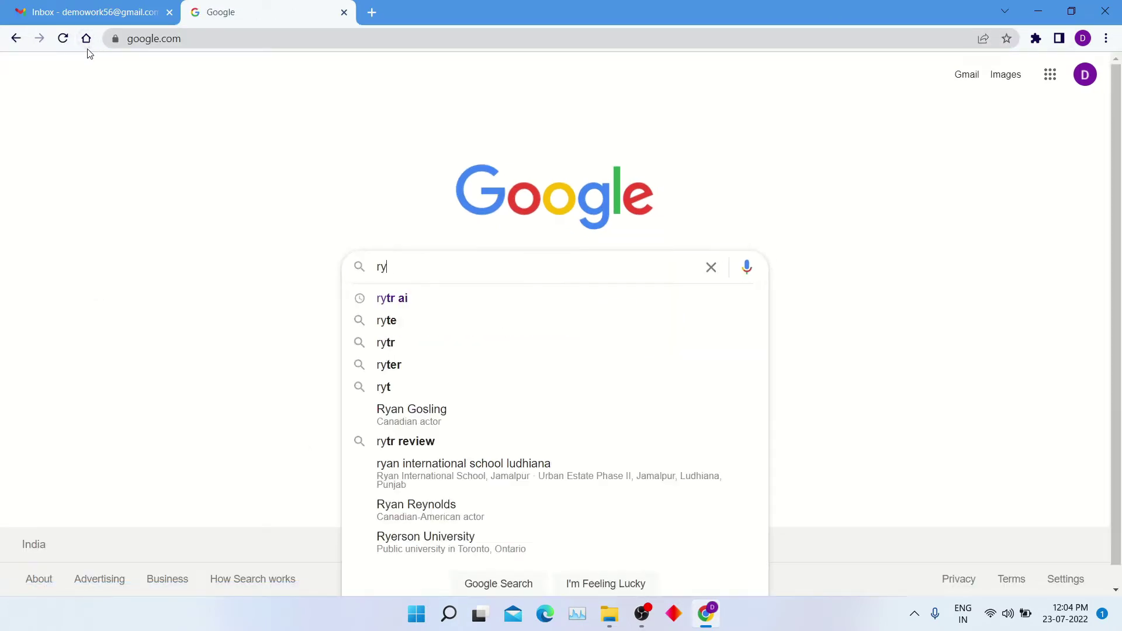
{"action": "type", "text": "tr ai"}
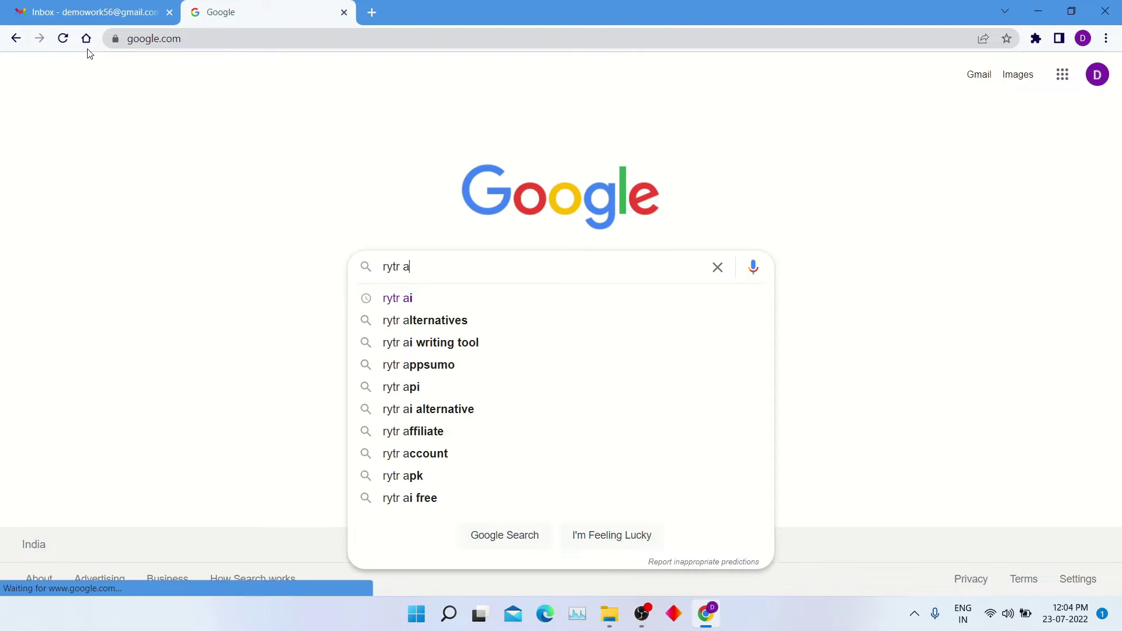
{"action": "key", "text": "Return"}
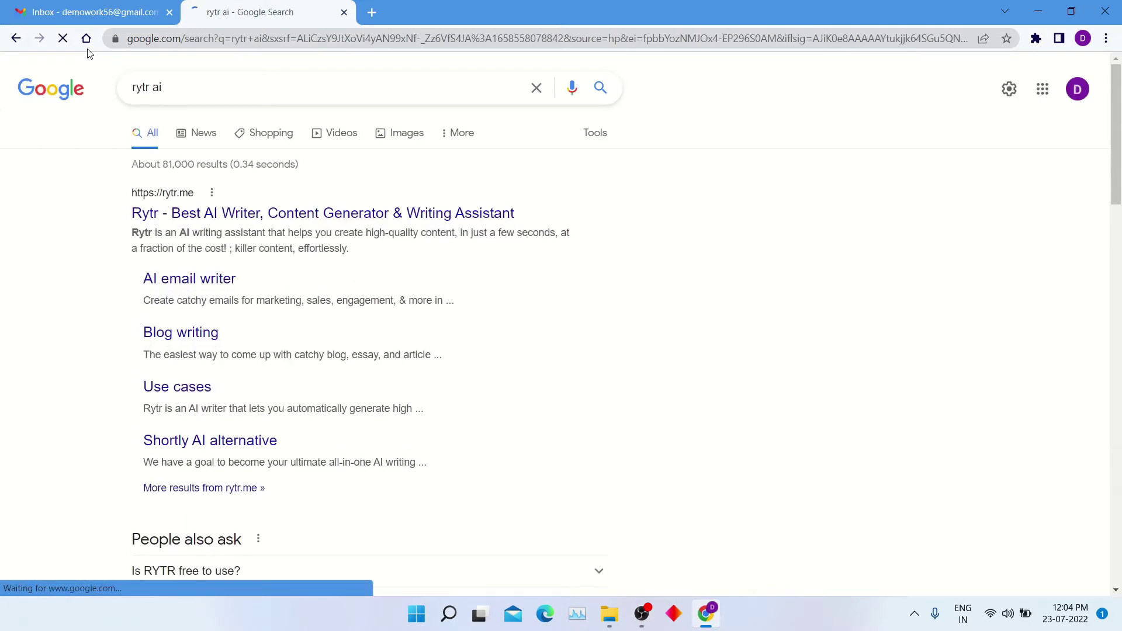
{"action": "left_click", "coordinate": [300, 224]}
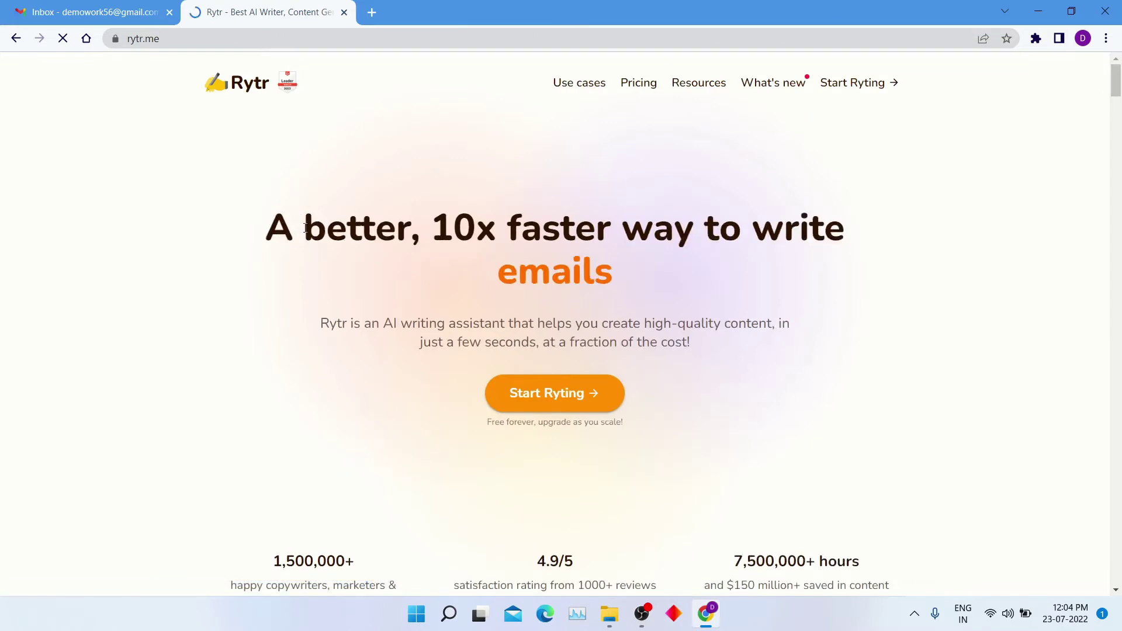
{"action": "scroll", "coordinate": [539, 408], "scroll_direction": "down", "scroll_amount": 1}
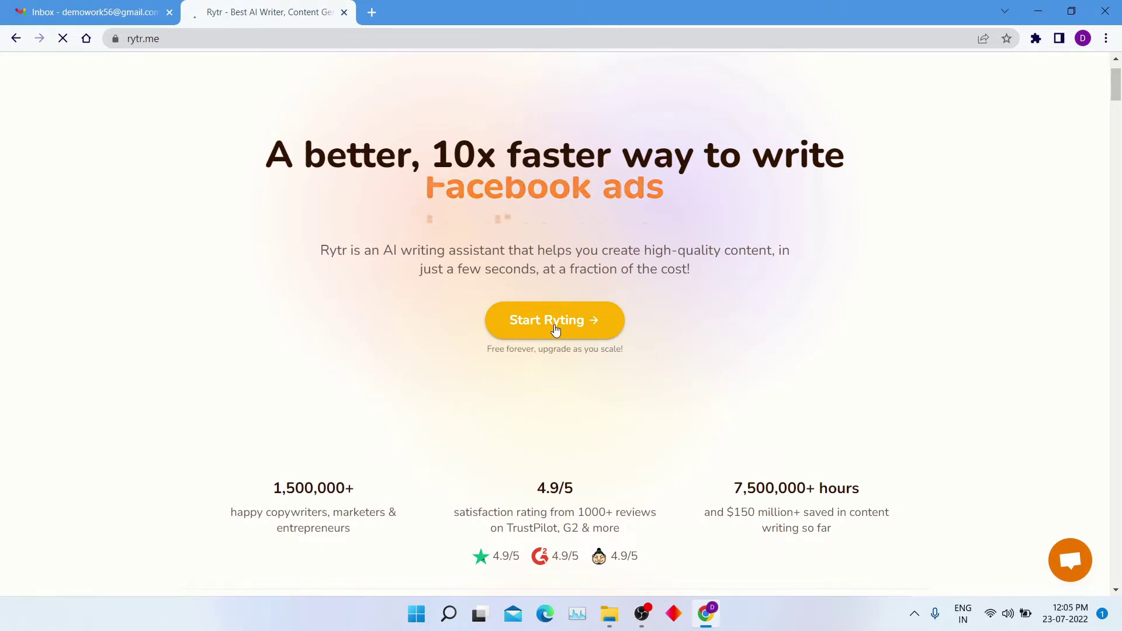
Choose Start Ryting on the Rytr homepage and continue with a Google account
{"action": "left_click", "coordinate": [555, 322]}
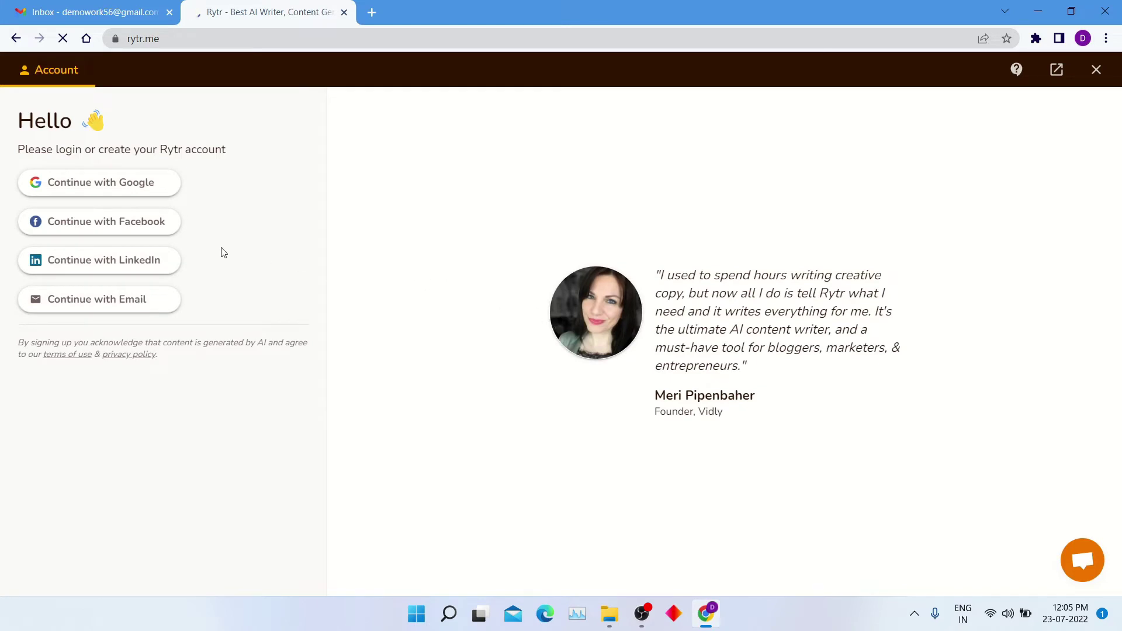
{"action": "left_click", "coordinate": [114, 187]}
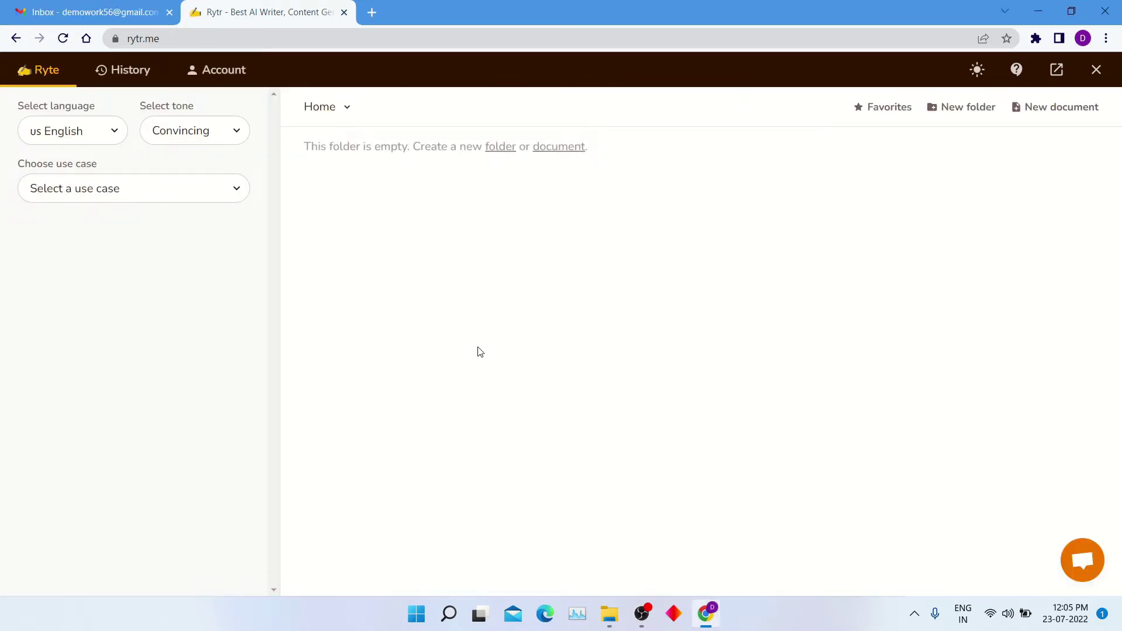
Browse the output language list and keep US English selected
{"action": "left_click", "coordinate": [95, 141]}
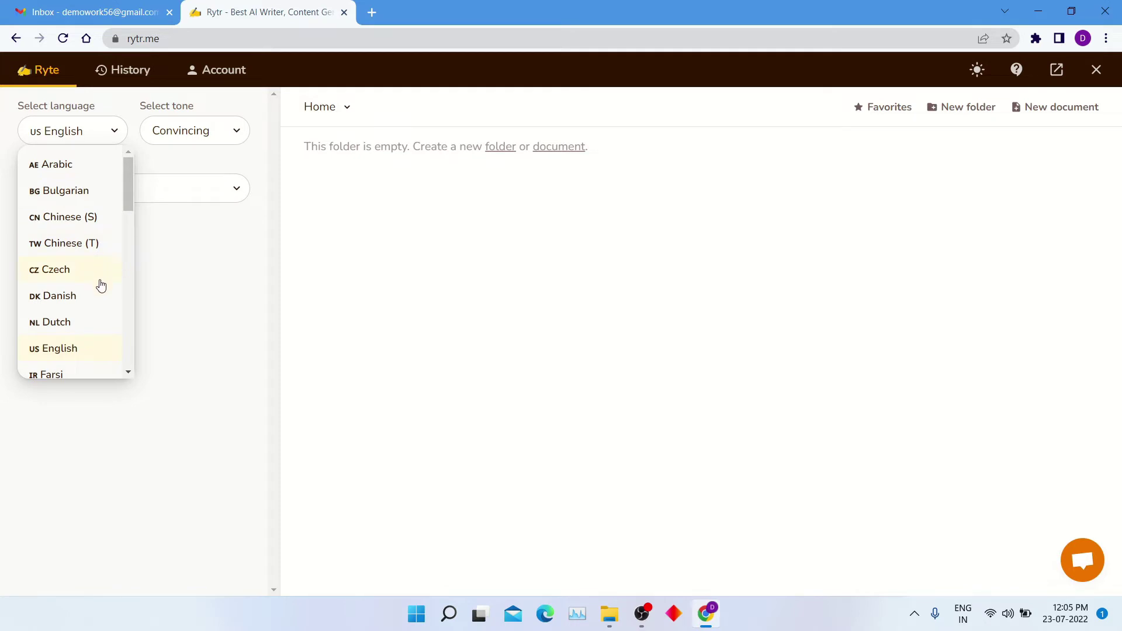
{"action": "scroll", "coordinate": [97, 305], "scroll_direction": "down", "scroll_amount": 1}
{"action": "scroll", "coordinate": [96, 325], "scroll_direction": "down", "scroll_amount": 1}
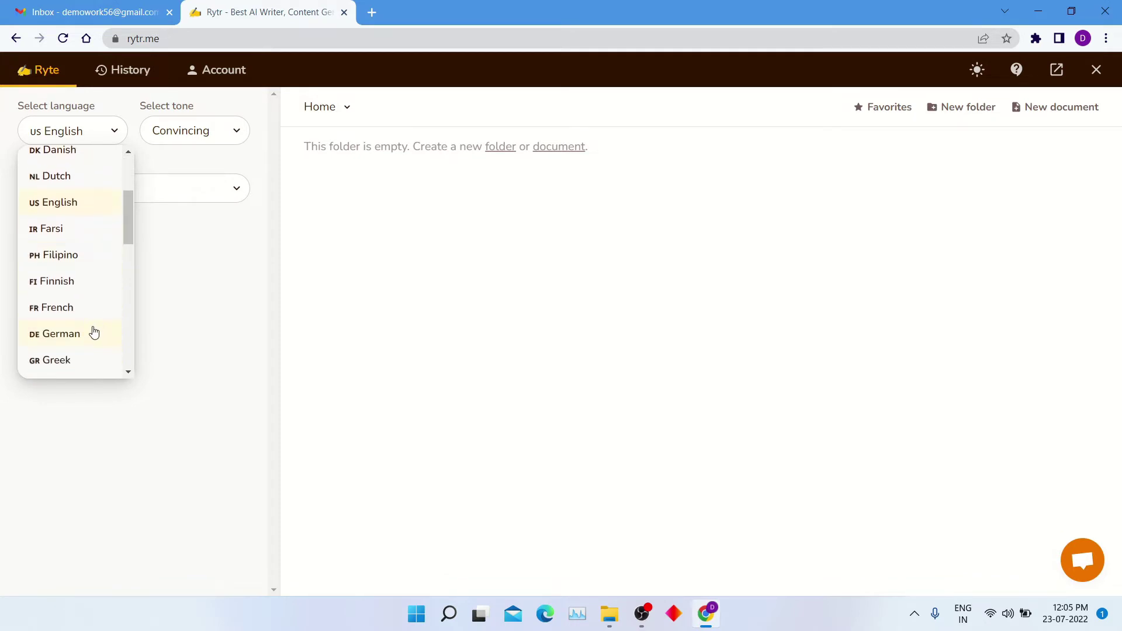
{"action": "scroll", "coordinate": [93, 333], "scroll_direction": "down", "scroll_amount": 1}
{"action": "scroll", "coordinate": [91, 359], "scroll_direction": "down", "scroll_amount": 1}
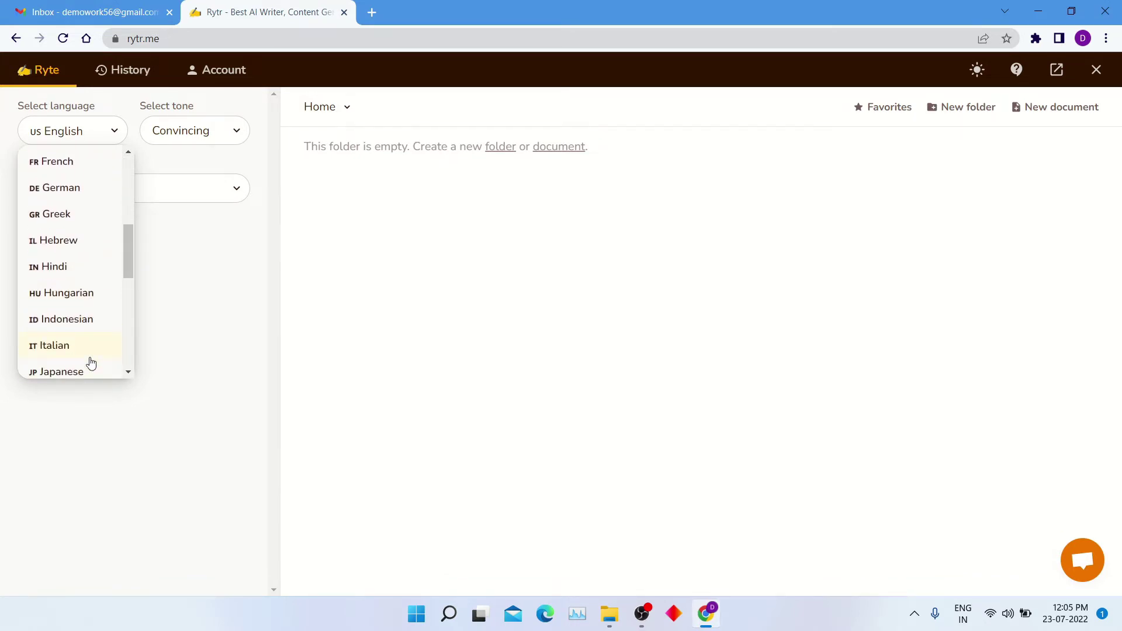
{"action": "scroll", "coordinate": [90, 363], "scroll_direction": "down", "scroll_amount": 1}
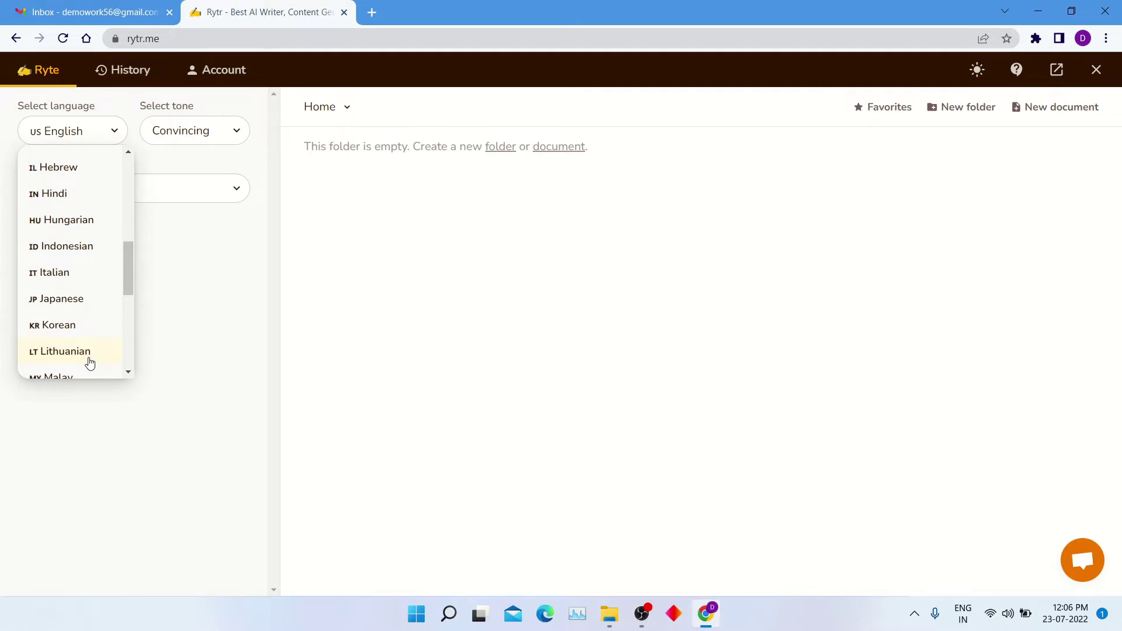
{"action": "left_click_drag", "start_coordinate": [129, 268], "coordinate": [124, 170]}
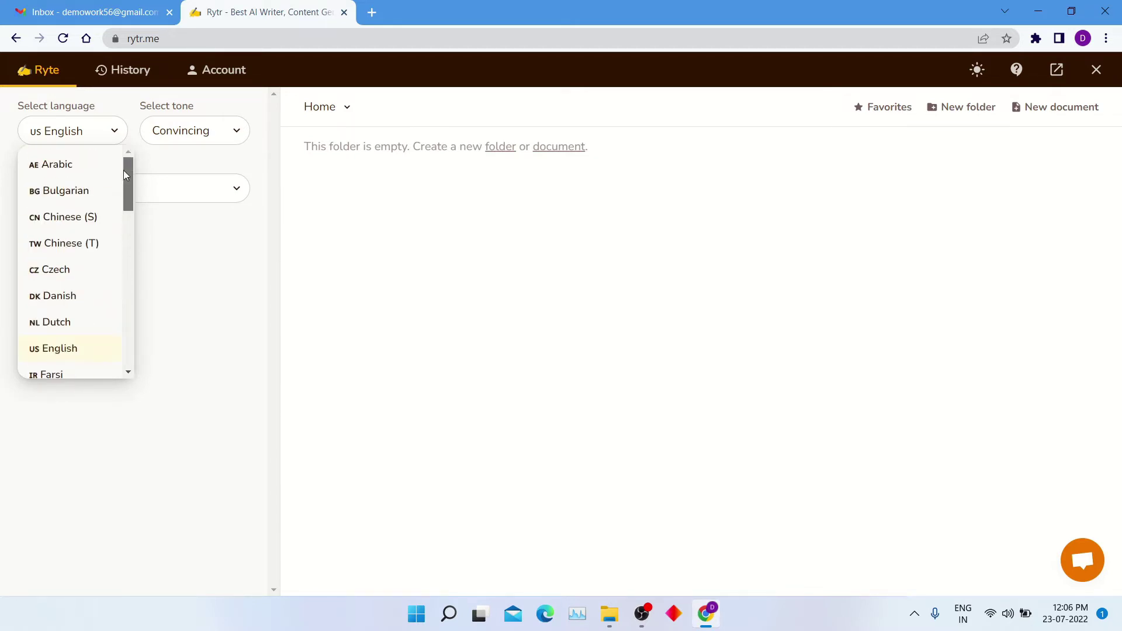
{"action": "left_click", "coordinate": [80, 339]}
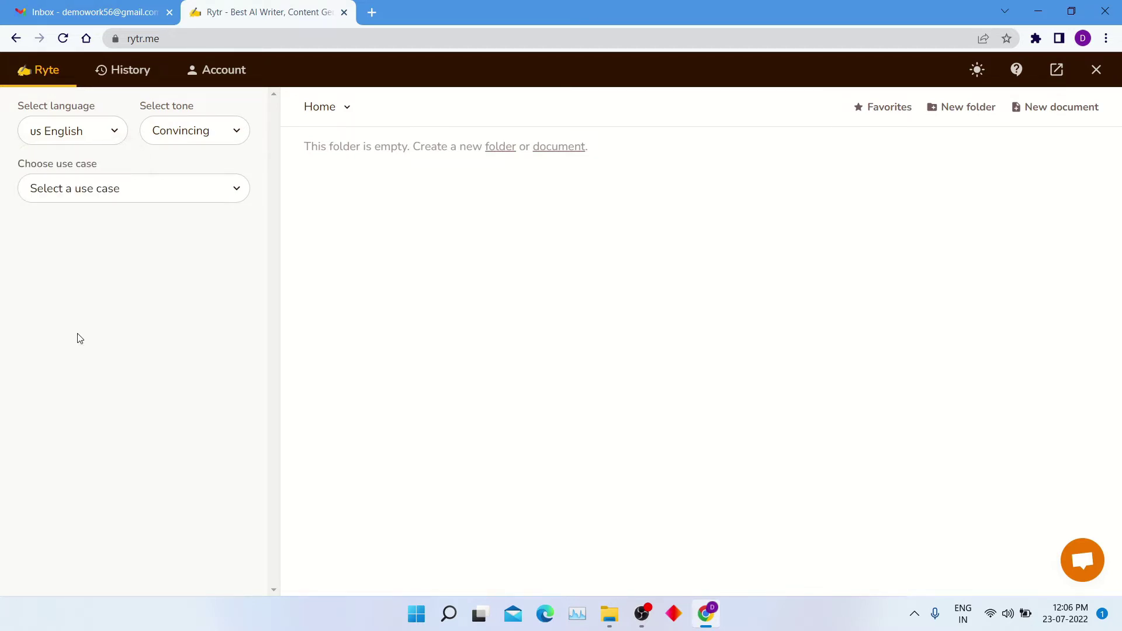
Browse the tone list and pick Appreciative as the writing tone
{"action": "left_click", "coordinate": [211, 136]}
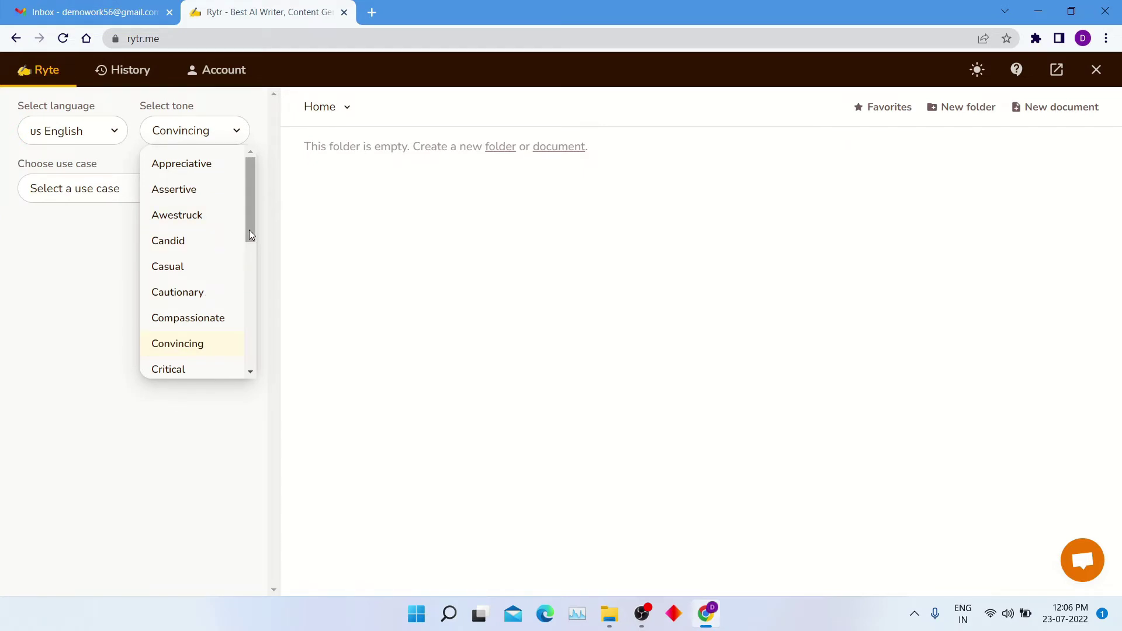
{"action": "left_click_drag", "start_coordinate": [249, 230], "coordinate": [247, 361]}
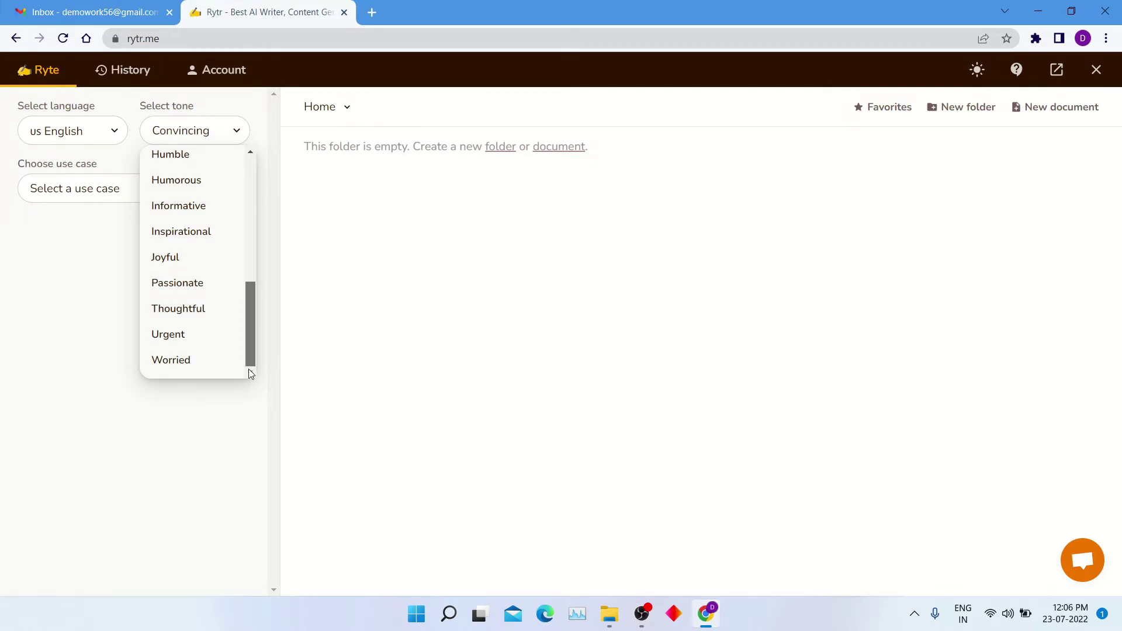
{"action": "mouse_move", "coordinate": [255, 358]}
{"action": "left_mouse_down"}
{"action": "mouse_move", "coordinate": [283, 248]}
{"action": "mouse_move", "coordinate": [283, 192]}
{"action": "left_mouse_up"}
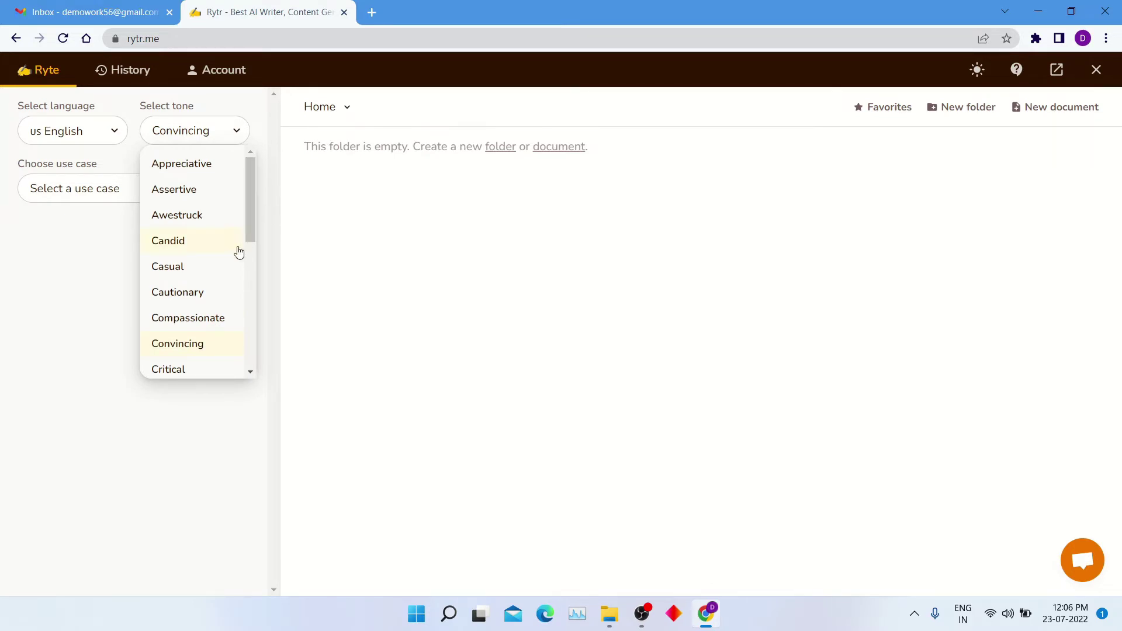
{"action": "left_click", "coordinate": [195, 166]}
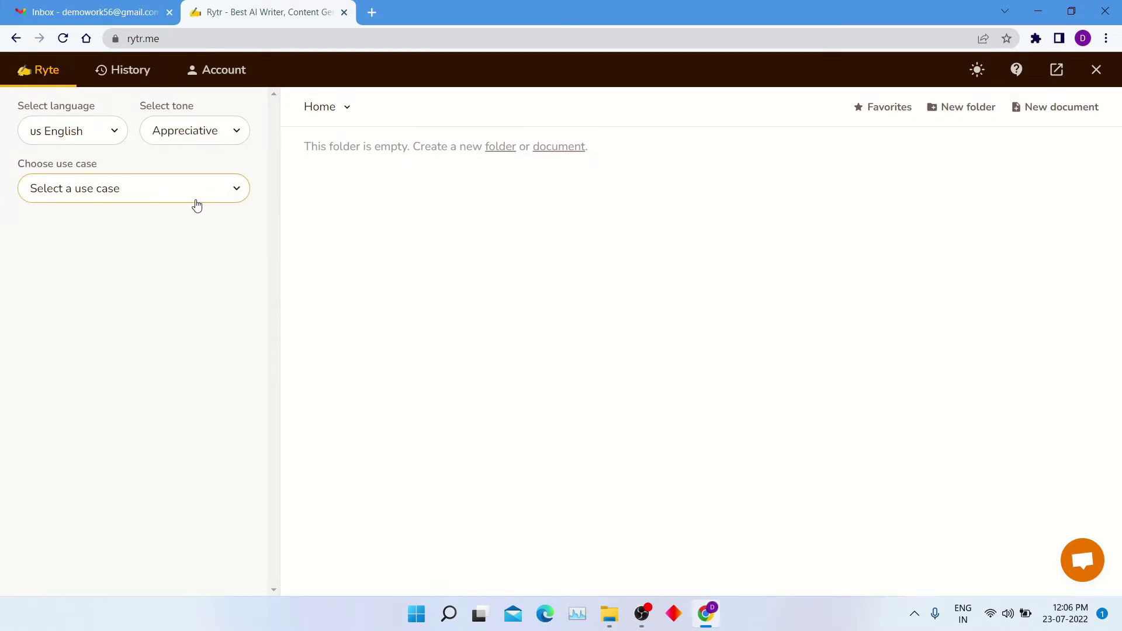
Pick Email from the use-case list to reveal the key points field
{"action": "left_click", "coordinate": [214, 190]}
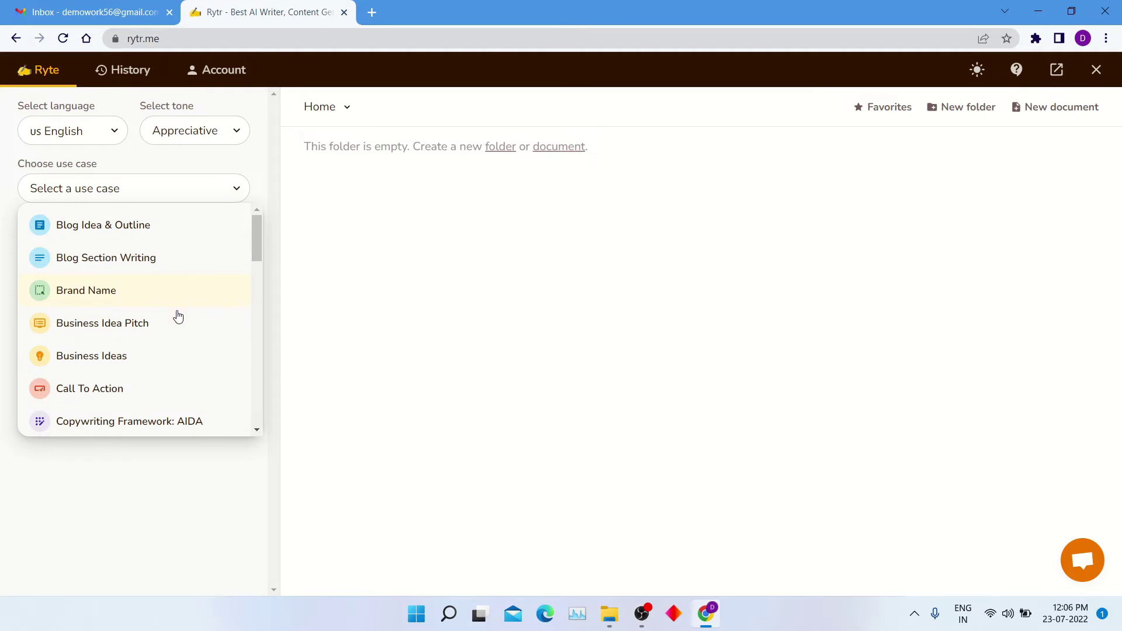
{"action": "scroll", "coordinate": [178, 336], "scroll_direction": "down", "scroll_amount": 1}
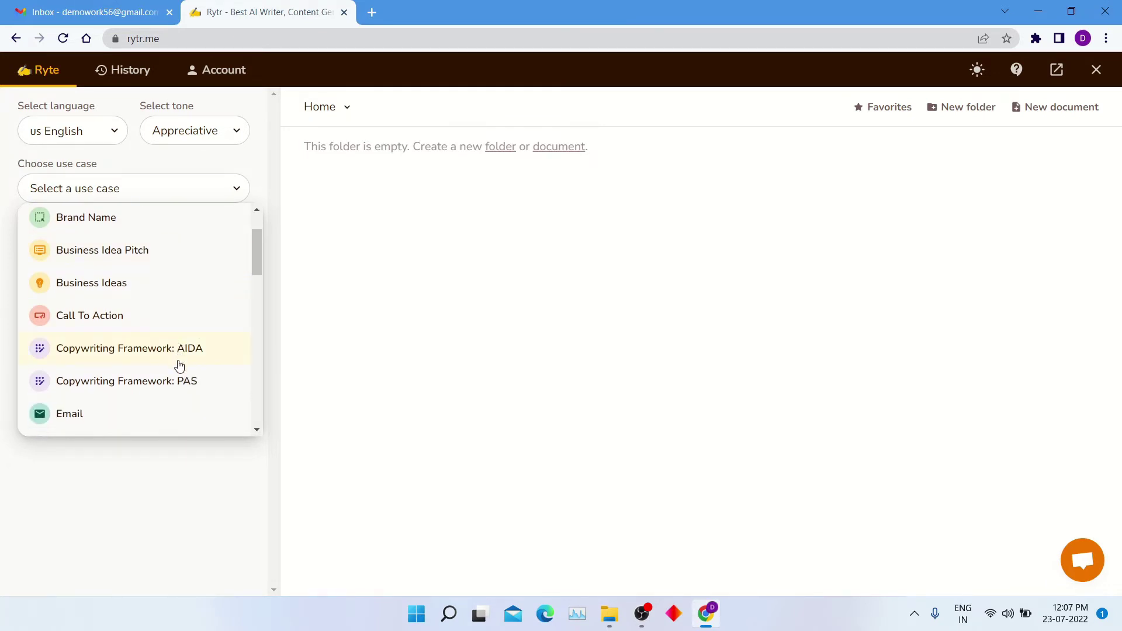
{"action": "scroll", "coordinate": [180, 378], "scroll_direction": "down", "scroll_amount": 1}
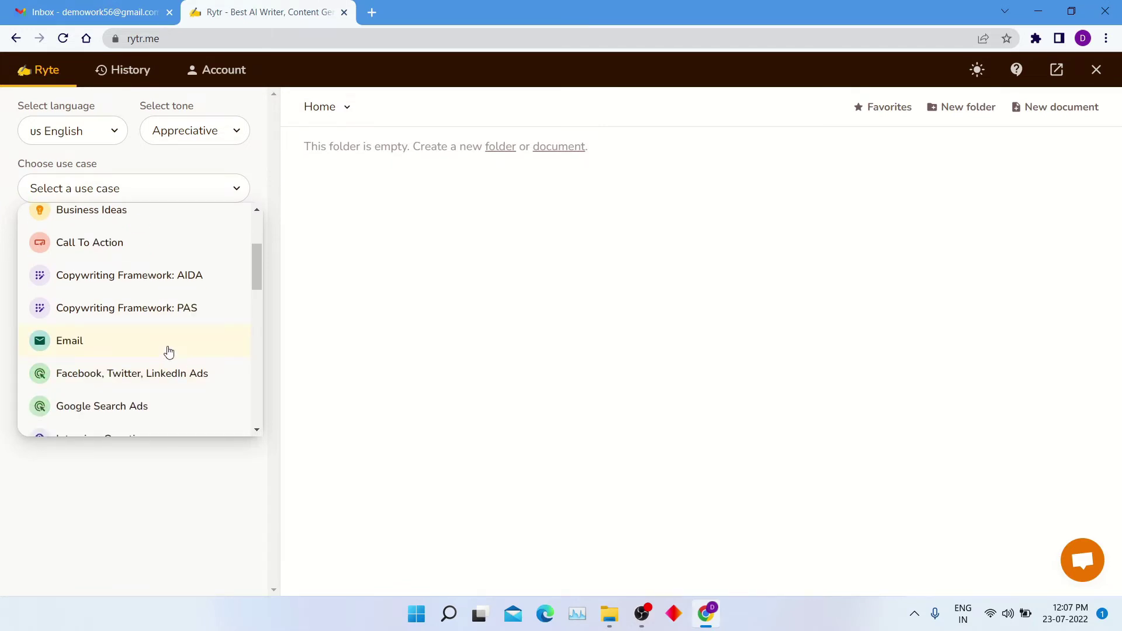
{"action": "left_click", "coordinate": [105, 341]}
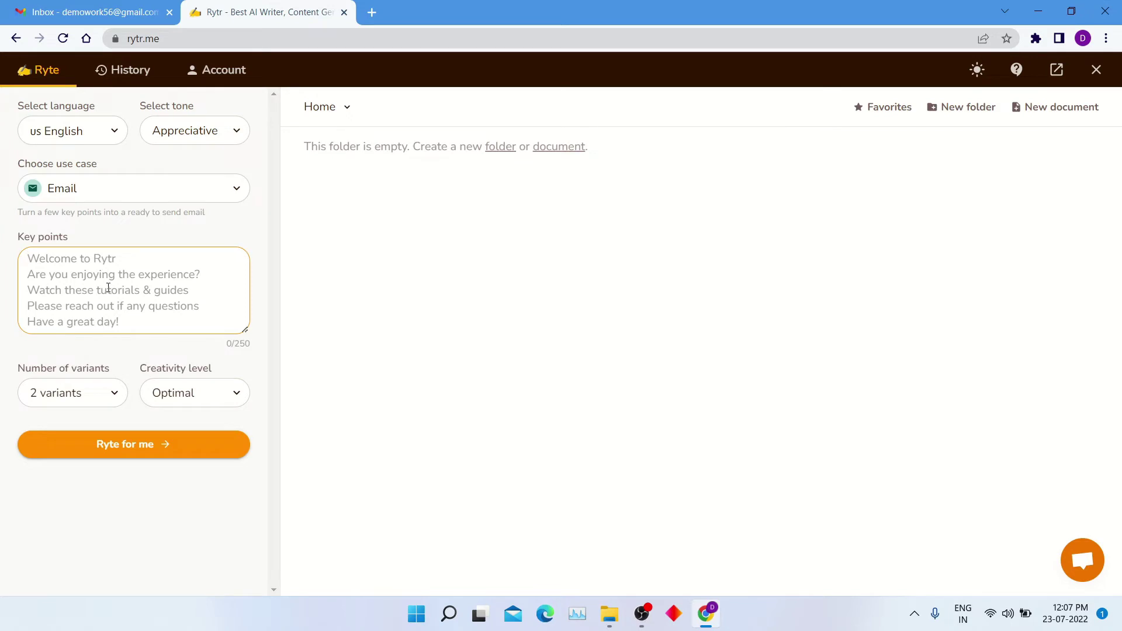
{"action": "type", "text": "Hello Si"}
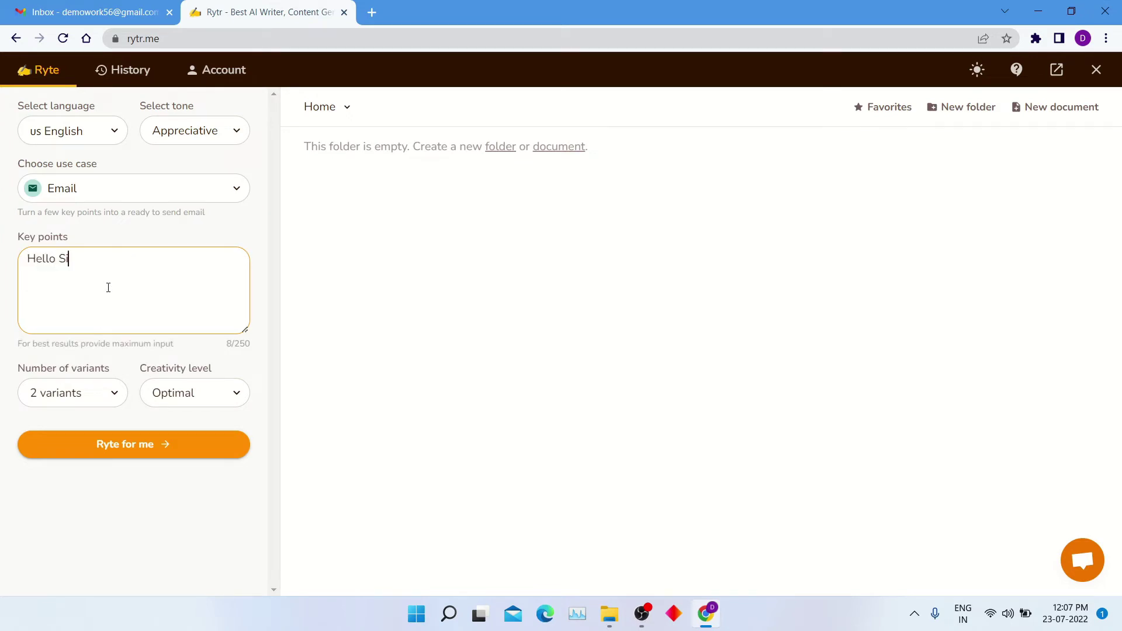
{"action": "type", "text": "r"}
{"action": "type", "text": "Our T"}
{"action": "type", "text": "eam Welc"}
{"action": "type", "text": "om"}
Enter key points 'Hello Sir, Our Team Appreciate Your Work in Our Company', fixing typos
{"action": "key", "text": "BackSpace"}
{"action": "key", "text": "BackSpace"}
{"action": "key", "text": "BackSpace"}
{"action": "key", "text": "BackSpace"}
{"action": "key", "text": "BackSpace"}
{"action": "key", "text": "BackSpace"}
{"action": "type", "text": "Appre"}
{"action": "type", "text": "ciate "}
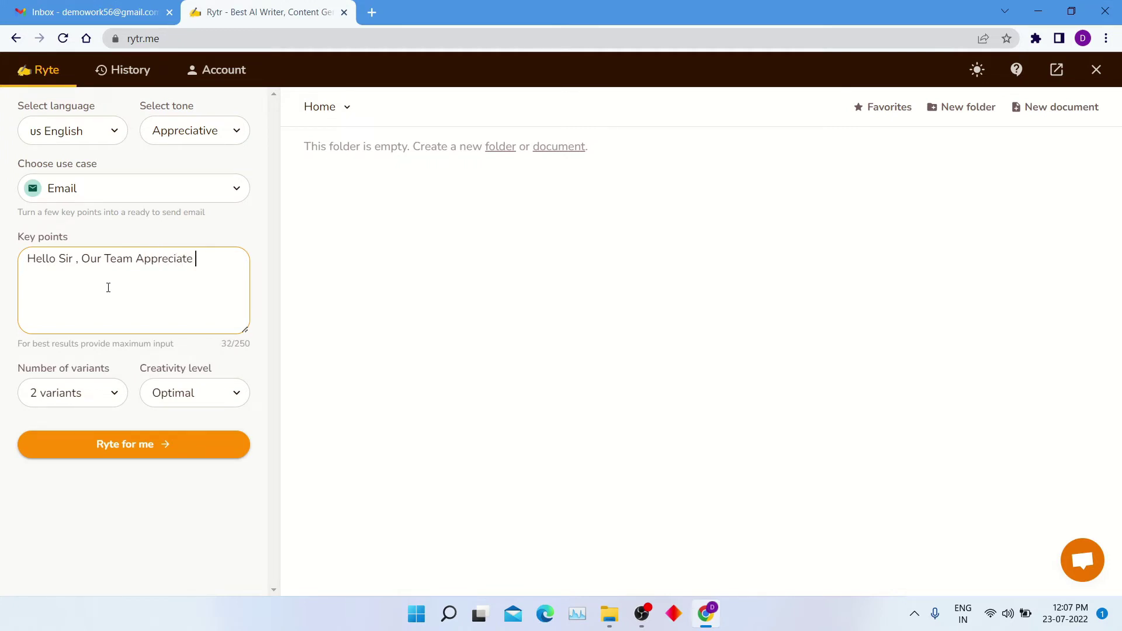
{"action": "type", "text": "Your "}
{"action": "type", "text": "Wor"}
{"action": "type", "text": "k "}
{"action": "type", "text": "in Our C"}
{"action": "type", "text": "omap"}
{"action": "key", "text": "BackSpace"}
{"action": "key", "text": "BackSpace"}
{"action": "type", "text": "pany"}
{"action": "type", "text": "."}
{"action": "left_click", "coordinate": [65, 395]}
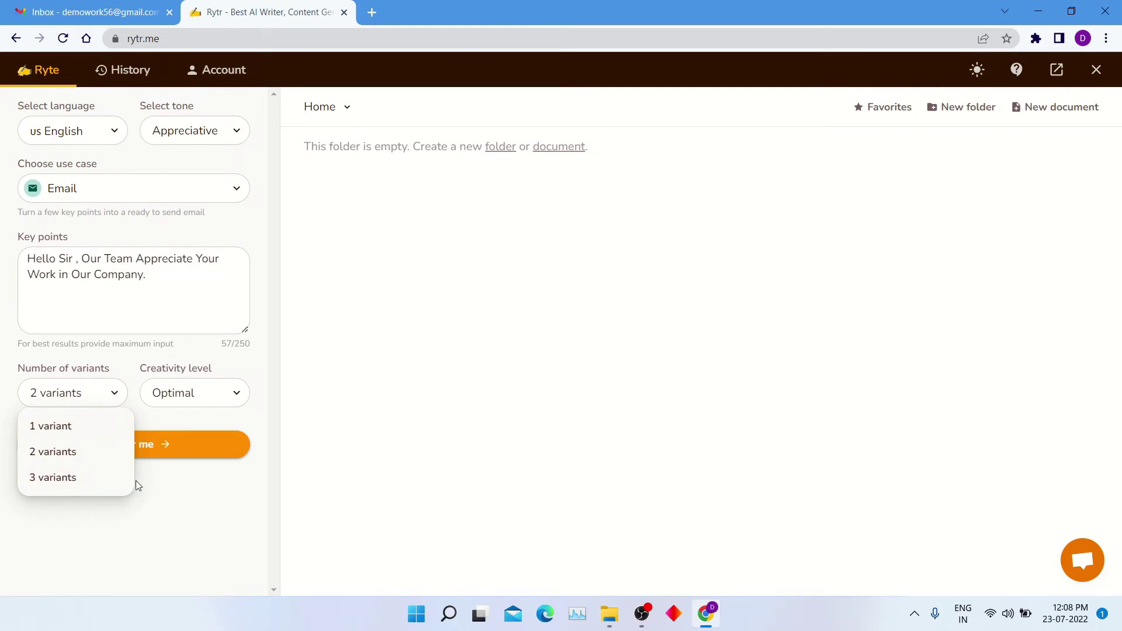
{"action": "left_click", "coordinate": [176, 515]}
{"action": "left_click", "coordinate": [219, 397]}
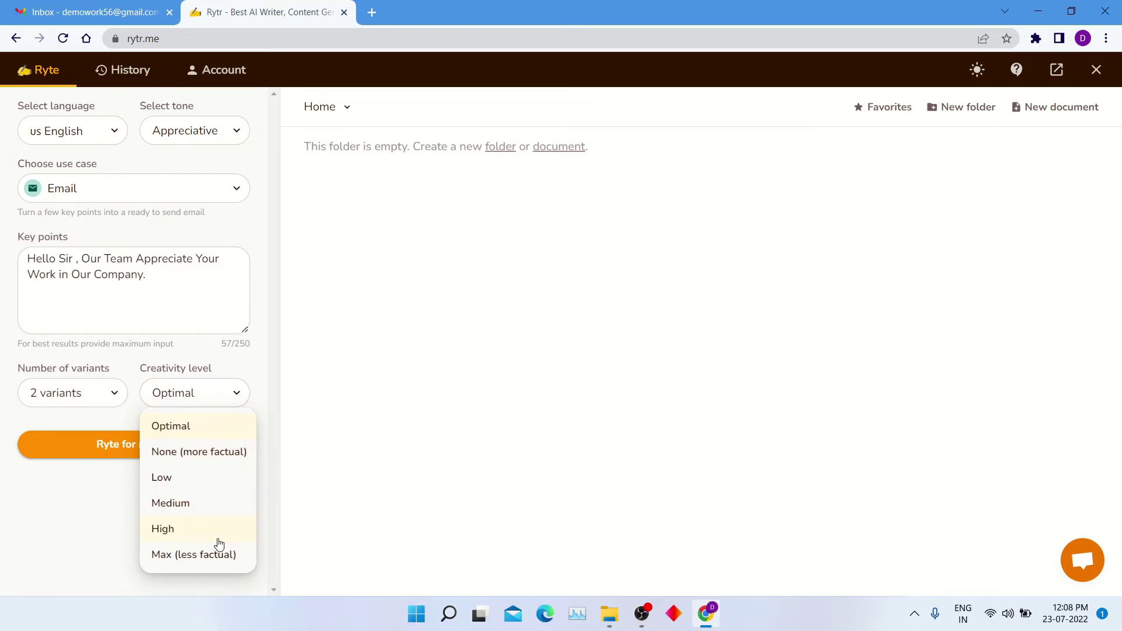
{"action": "left_click", "coordinate": [25, 505]}
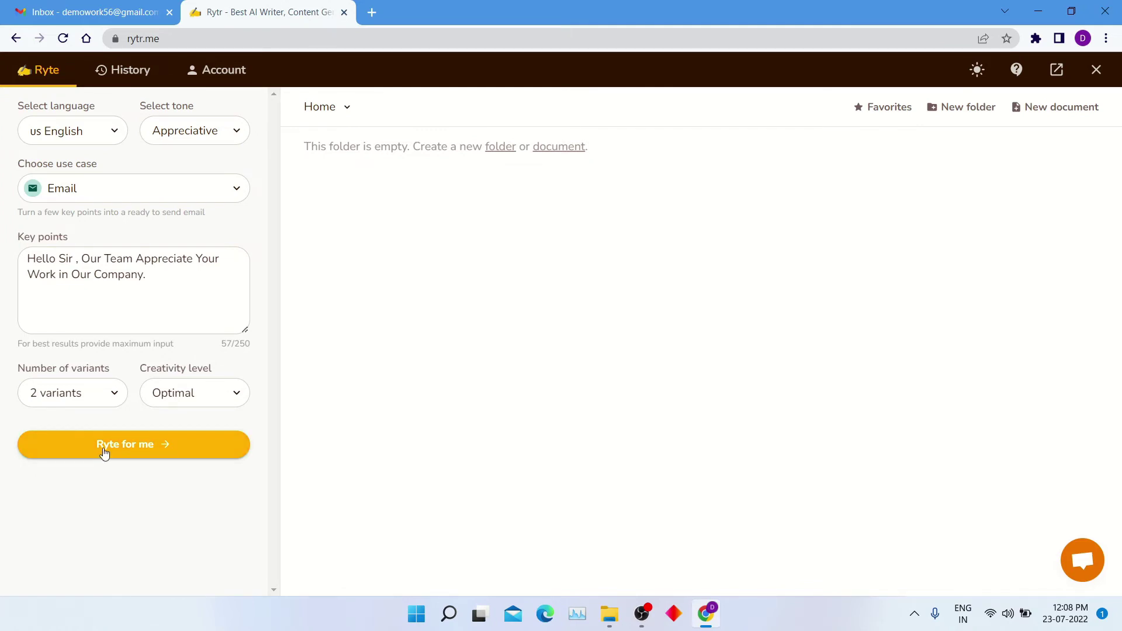
Generate two 136-word appreciative email variants, then briefly select the second one
{"action": "left_click", "coordinate": [103, 452]}
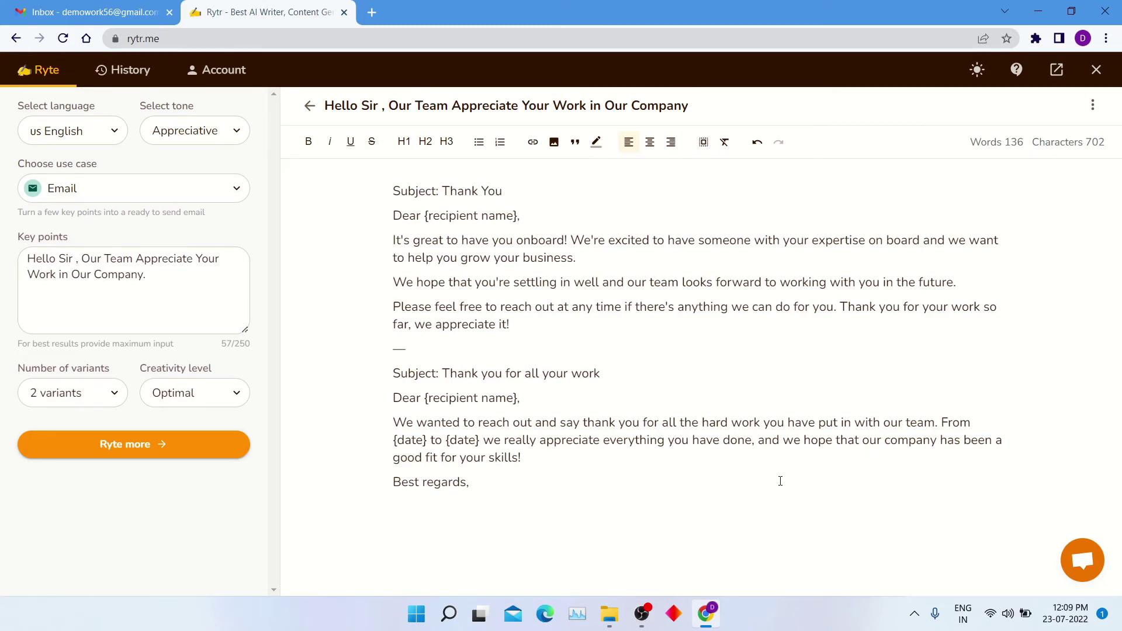
{"action": "left_click_drag", "start_coordinate": [729, 481], "coordinate": [624, 365]}
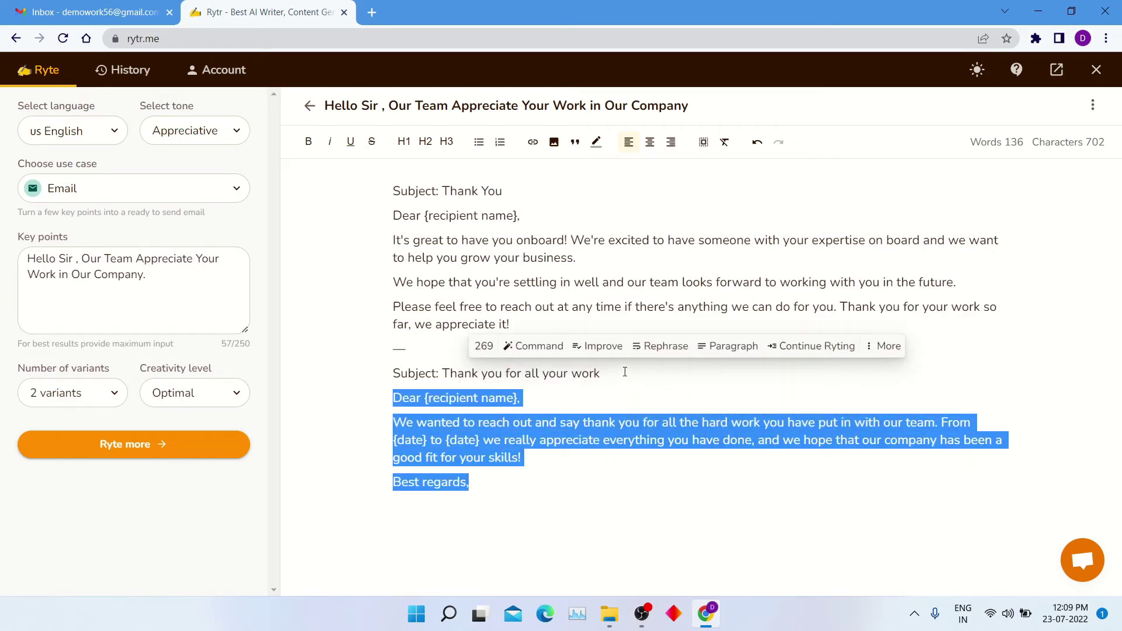
{"action": "left_click", "coordinate": [660, 471]}
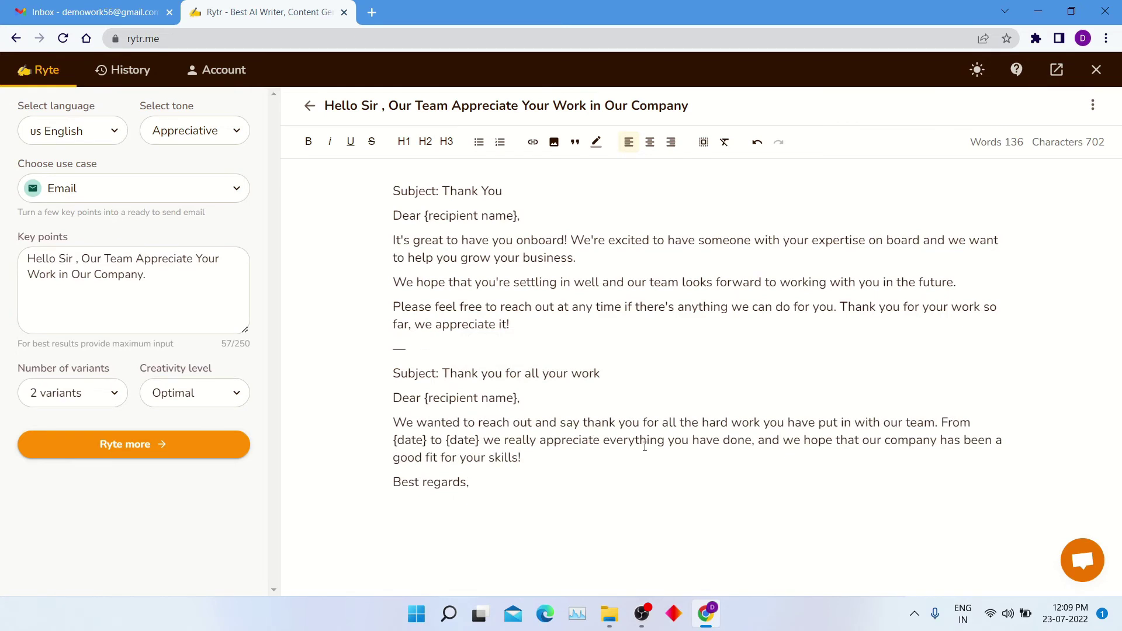
Change the tone to Convincing and wipe the old email key points with Ctrl+A
{"action": "left_click", "coordinate": [201, 140]}
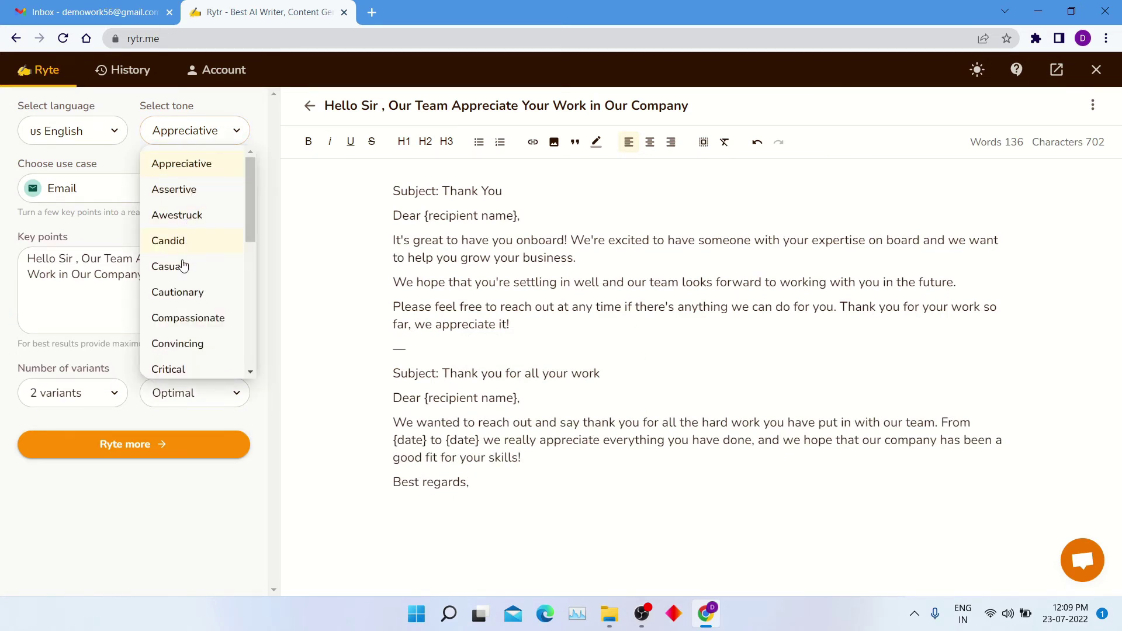
{"action": "scroll", "coordinate": [194, 344], "scroll_direction": "down", "scroll_amount": 1}
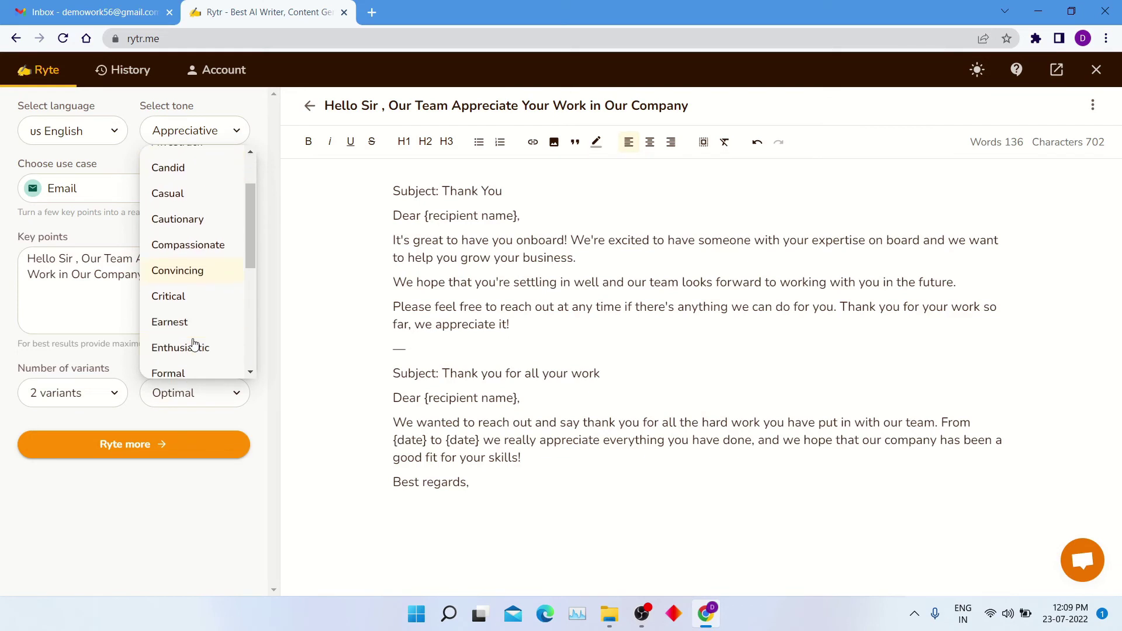
{"action": "scroll", "coordinate": [194, 346], "scroll_direction": "down", "scroll_amount": 1}
{"action": "scroll", "coordinate": [194, 348], "scroll_direction": "down", "scroll_amount": 1}
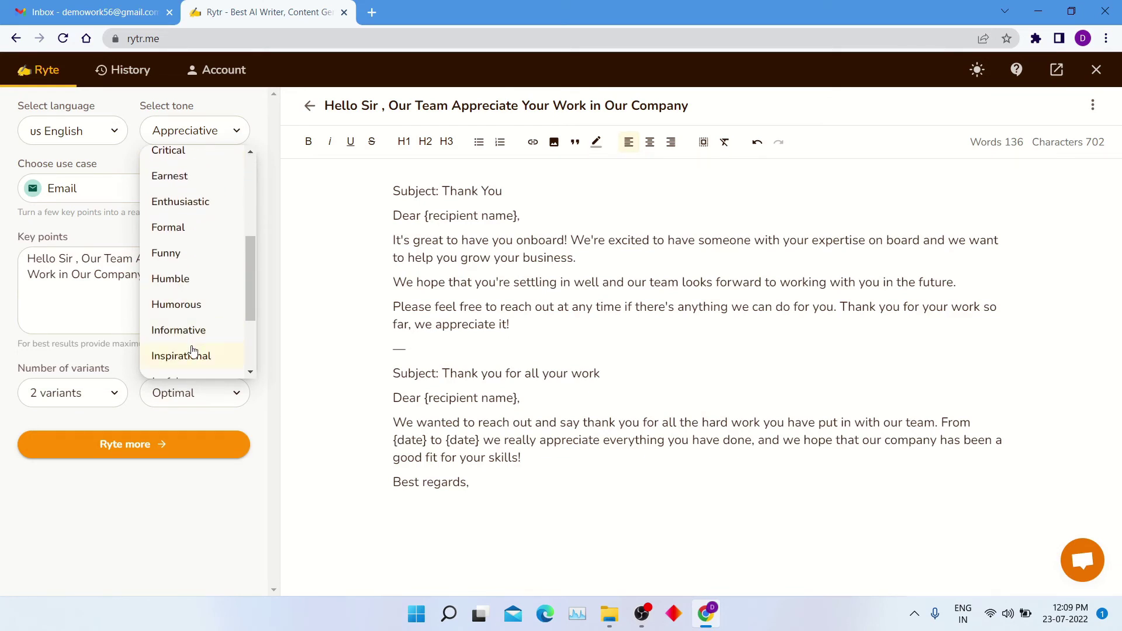
{"action": "scroll", "coordinate": [194, 348], "scroll_direction": "up", "scroll_amount": 2}
{"action": "left_click", "coordinate": [196, 273]}
{"action": "left_click", "coordinate": [183, 275]}
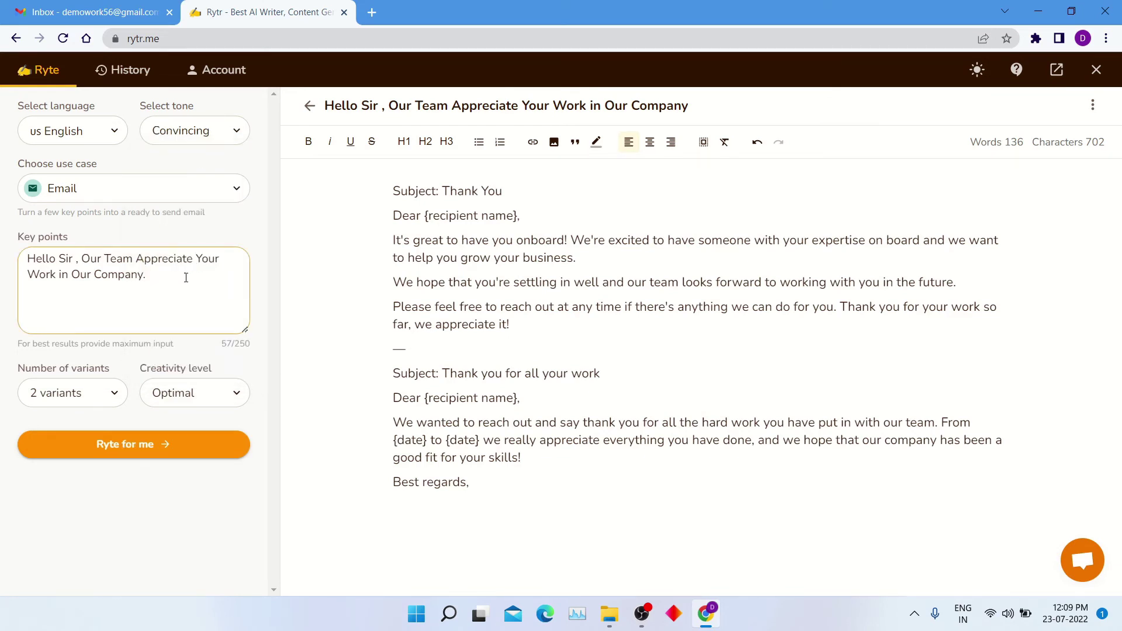
{"action": "key", "text": "ctrl+a"}
{"action": "key", "text": "BackSpace"}
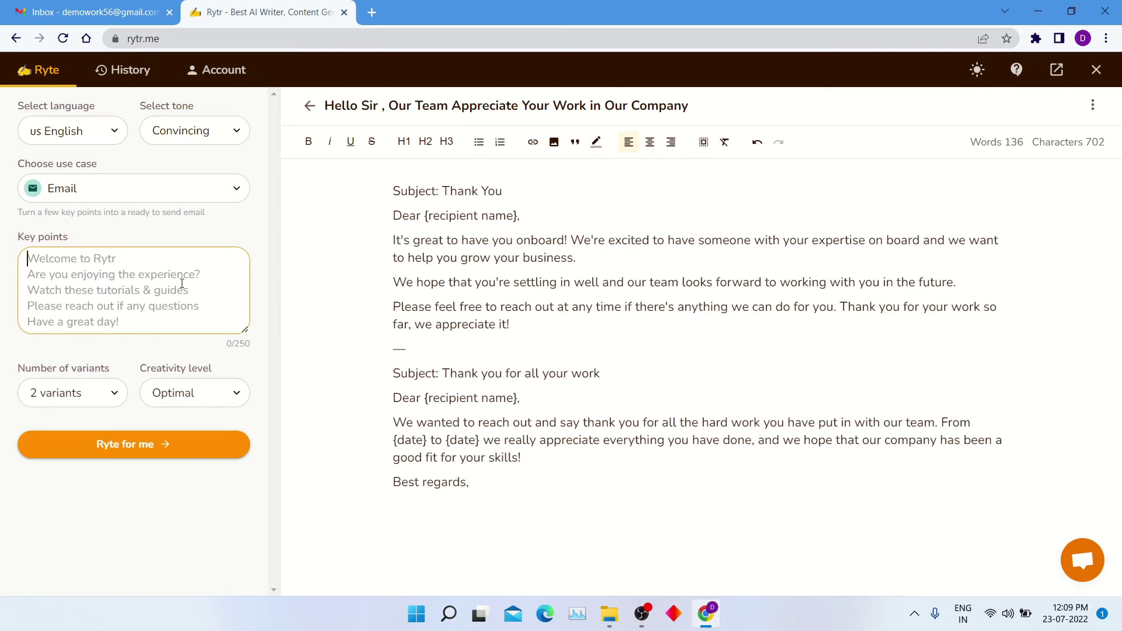
{"action": "left_click", "coordinate": [193, 191]}
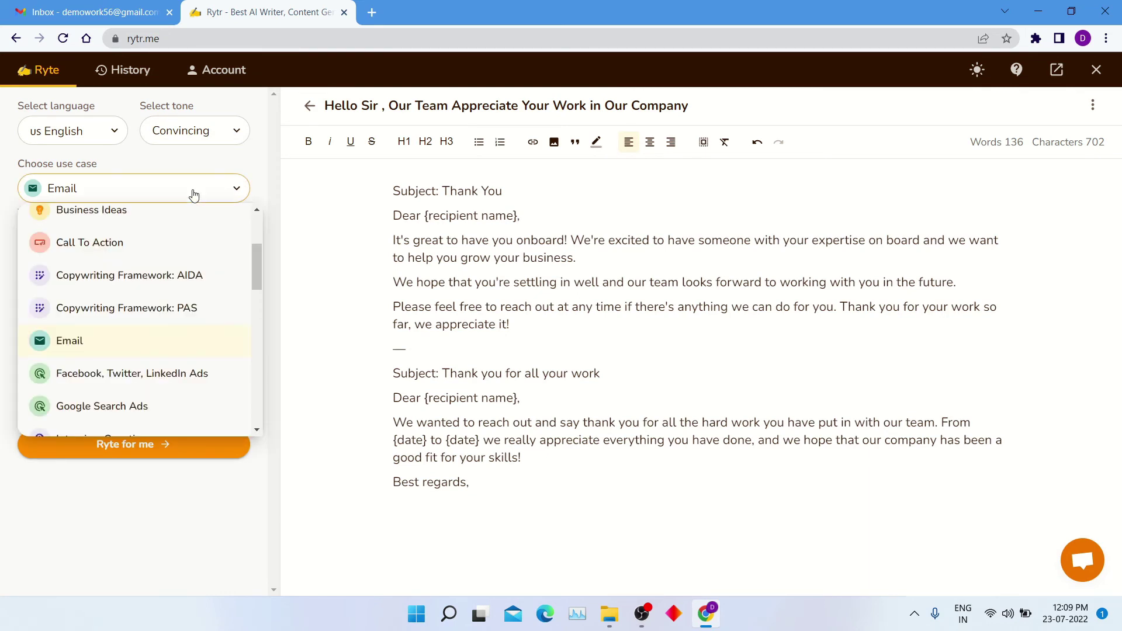
{"action": "mouse_move", "coordinate": [256, 274]}
{"action": "left_mouse_down"}
{"action": "mouse_move", "coordinate": [260, 228]}
{"action": "mouse_move", "coordinate": [252, 282]}
{"action": "left_mouse_up"}
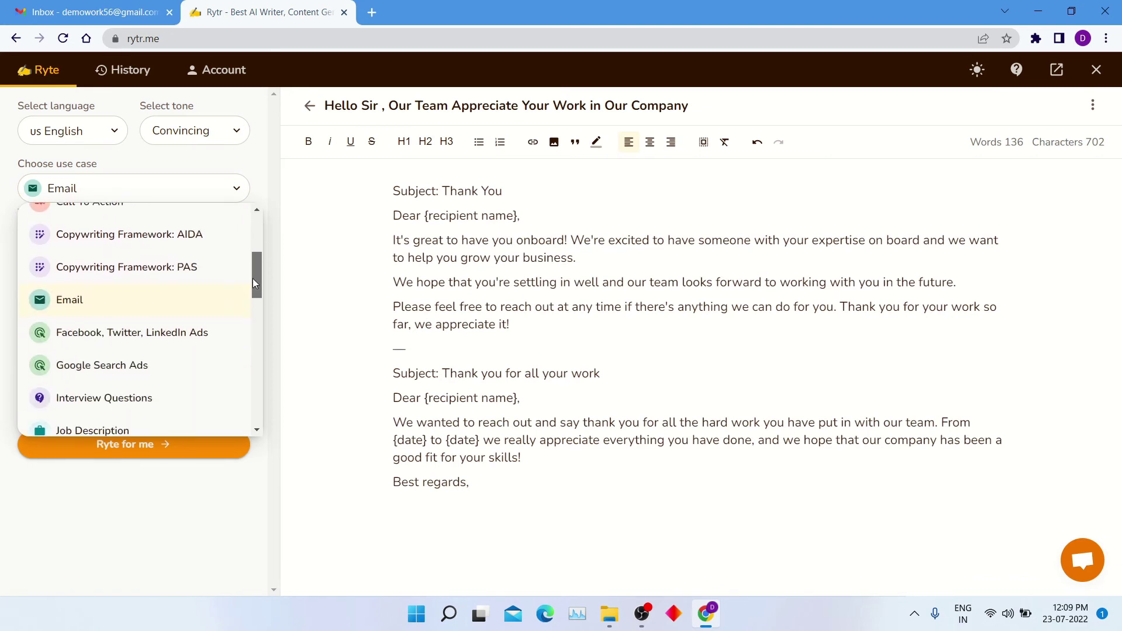
Choose the Facebook, Twitter, LinkedIn Ads use case and enter product 'Wall Lamp' with its description
{"action": "left_click", "coordinate": [192, 336]}
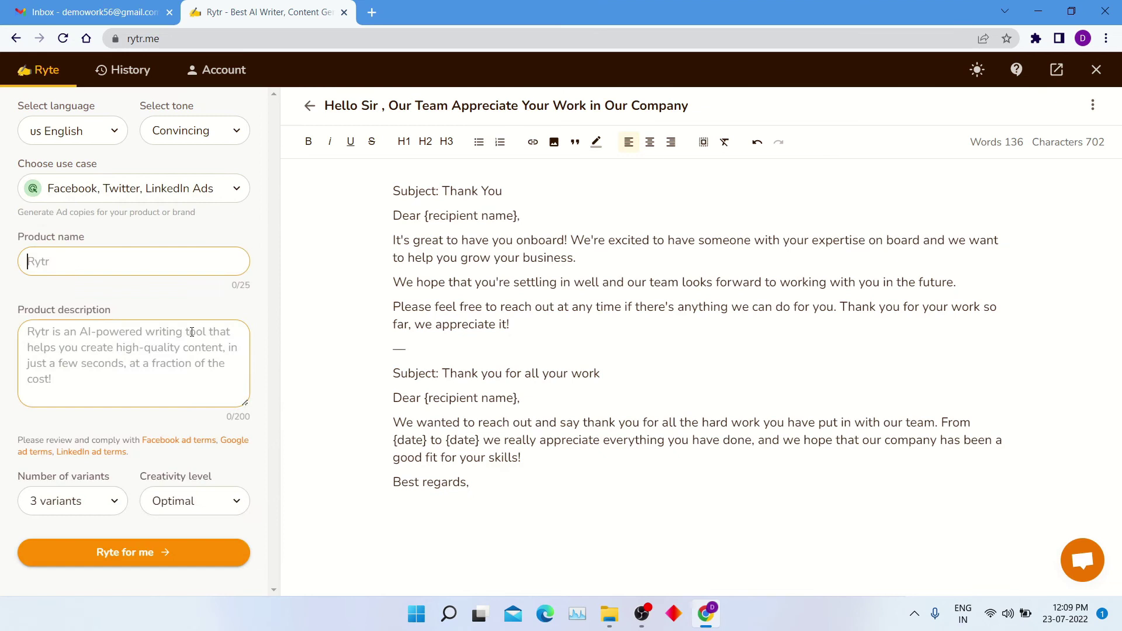
{"action": "left_click", "coordinate": [164, 268]}
{"action": "type", "text": "Wall "}
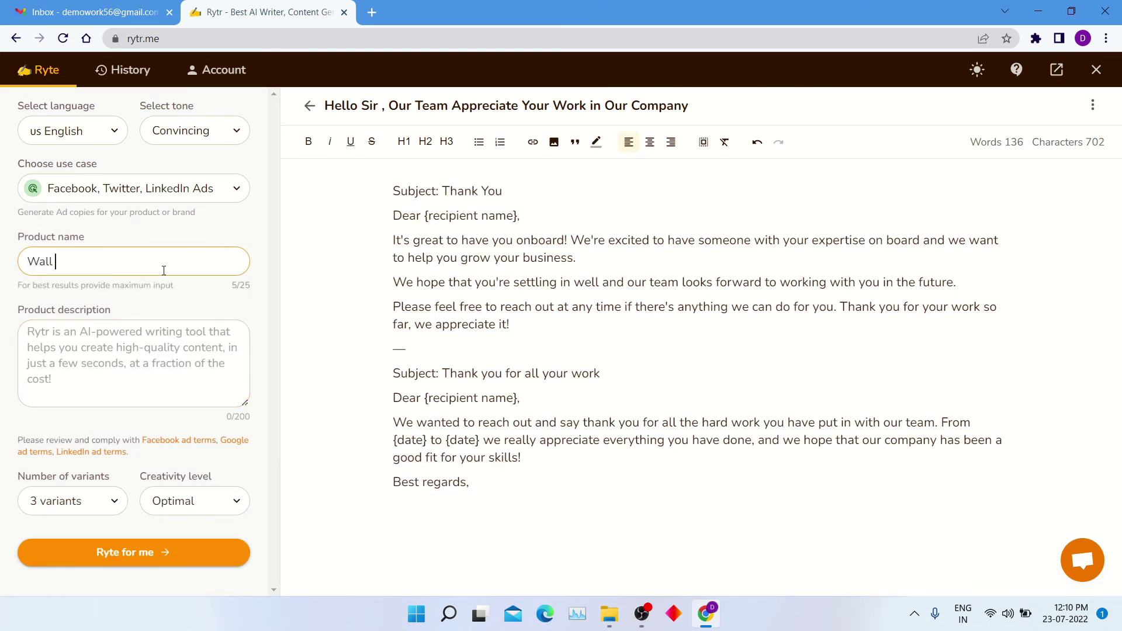
{"action": "type", "text": "Lamp"}
{"action": "left_click", "coordinate": [172, 362]}
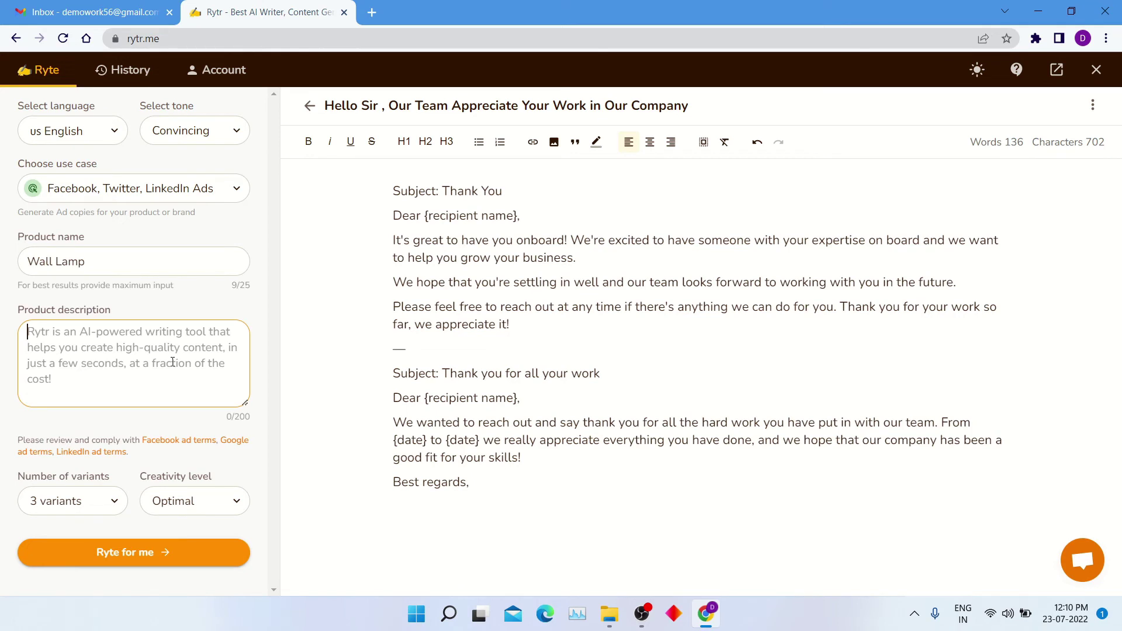
{"action": "type", "text": "U"}
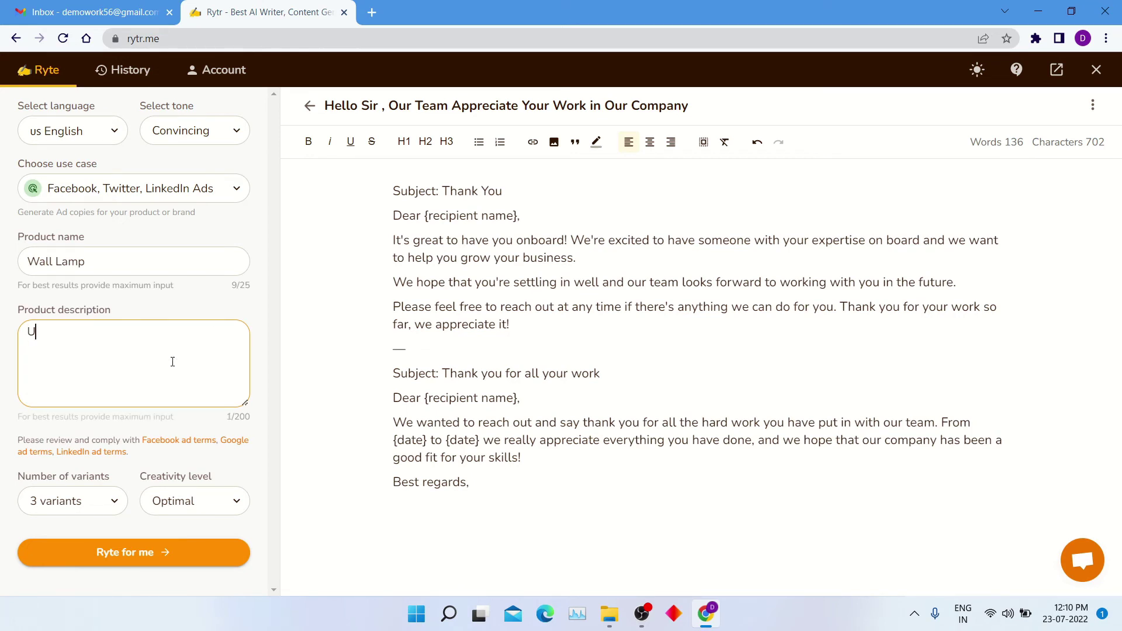
{"action": "type", "text": "se "}
{"action": "type", "text": "Wall"}
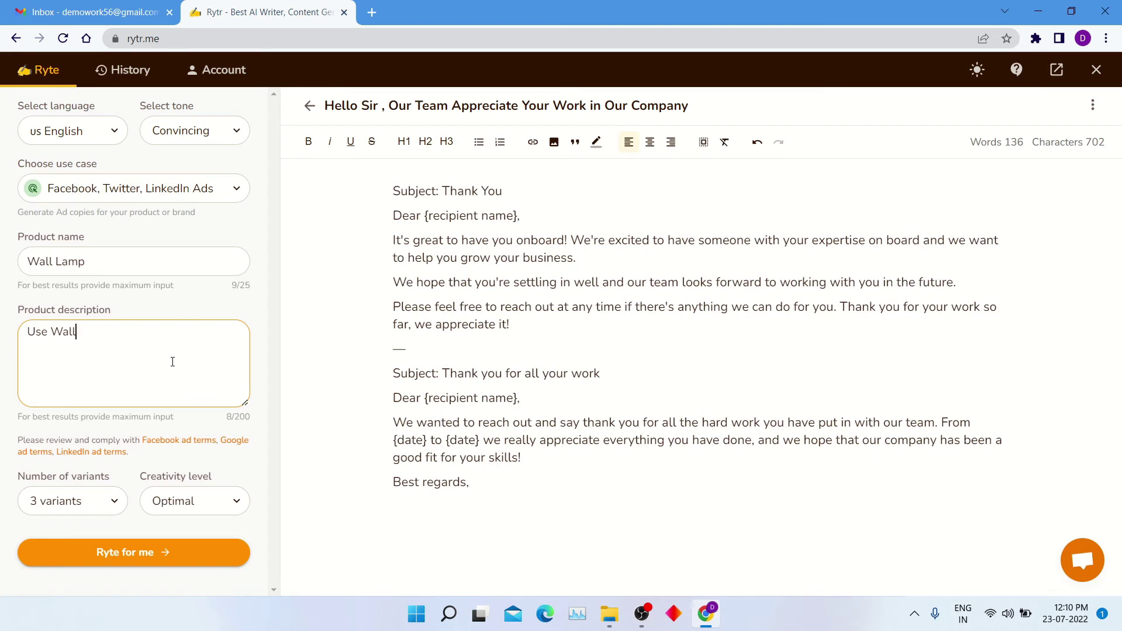
{"action": "type", "text": " Lamp "}
{"action": "type", "text": "For "}
{"action": "type", "text": "Your H"}
{"action": "type", "text": "ouse"}
{"action": "type", "text": " or Of"}
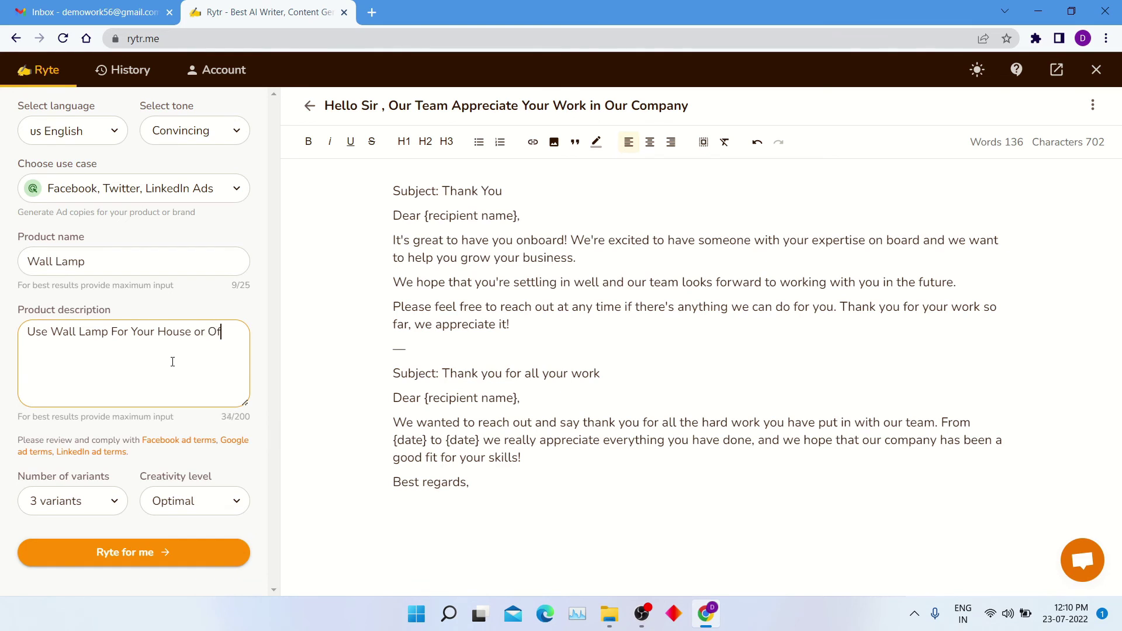
{"action": "type", "text": "fices"}
Set the variant count to 2 and delete both earlier emails from the editor
{"action": "left_click", "coordinate": [114, 498]}
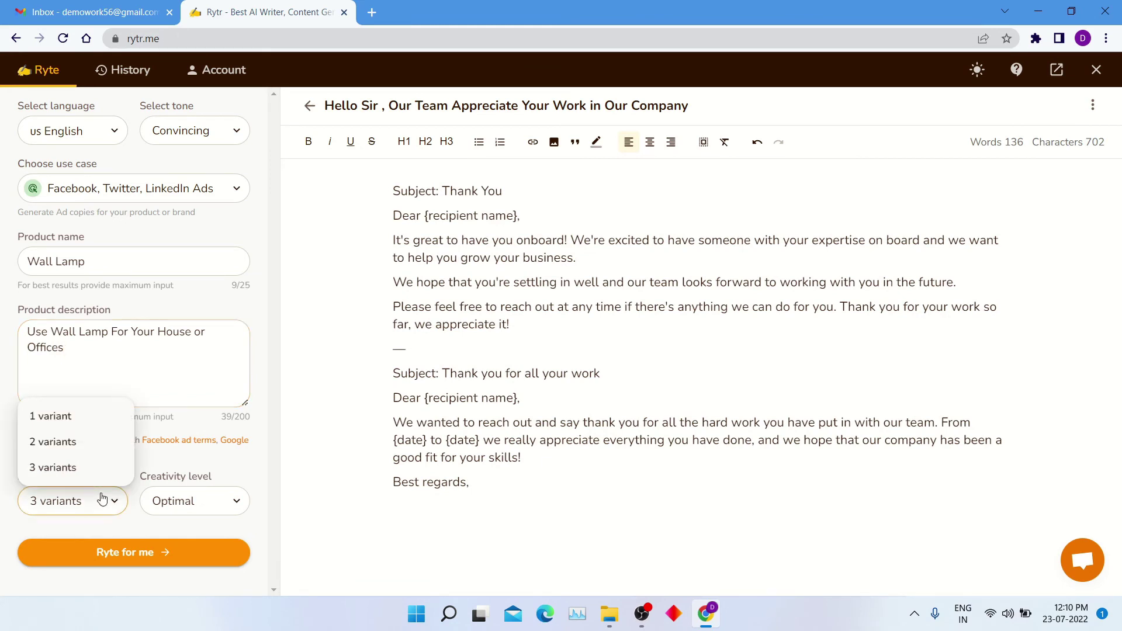
{"action": "left_click", "coordinate": [89, 441]}
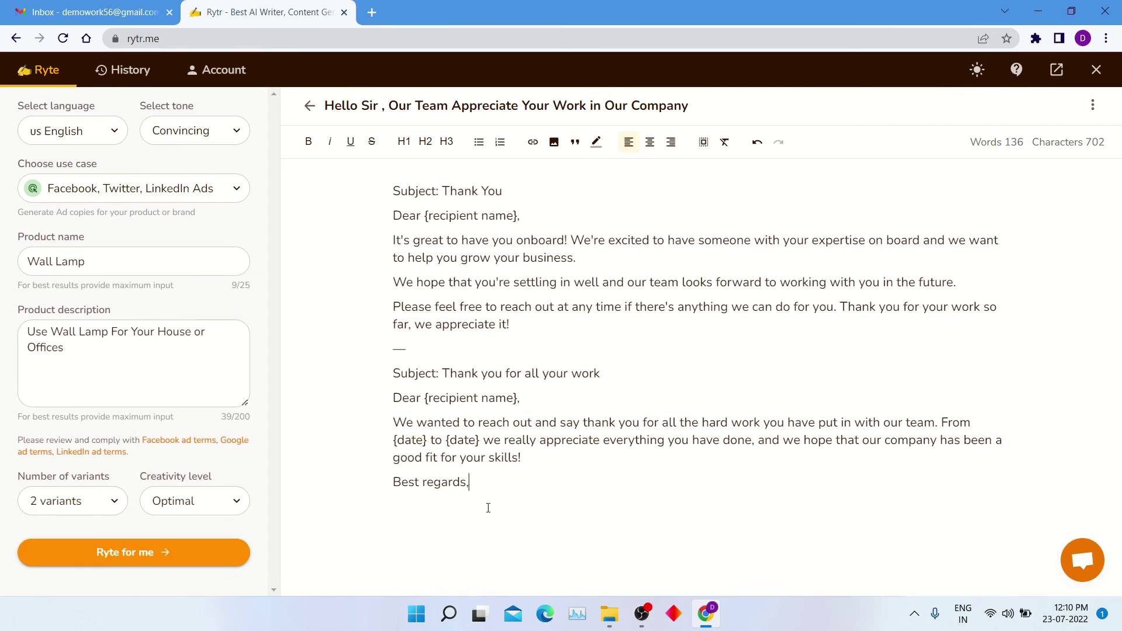
{"action": "key", "text": "ctrl+a"}
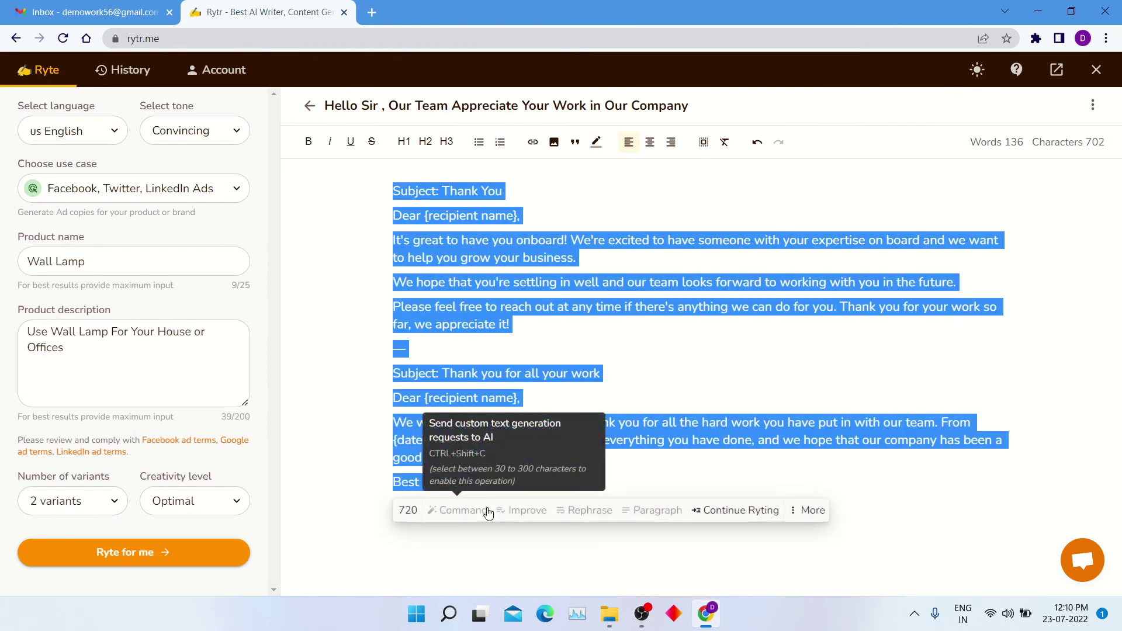
{"action": "key", "text": "Delete"}
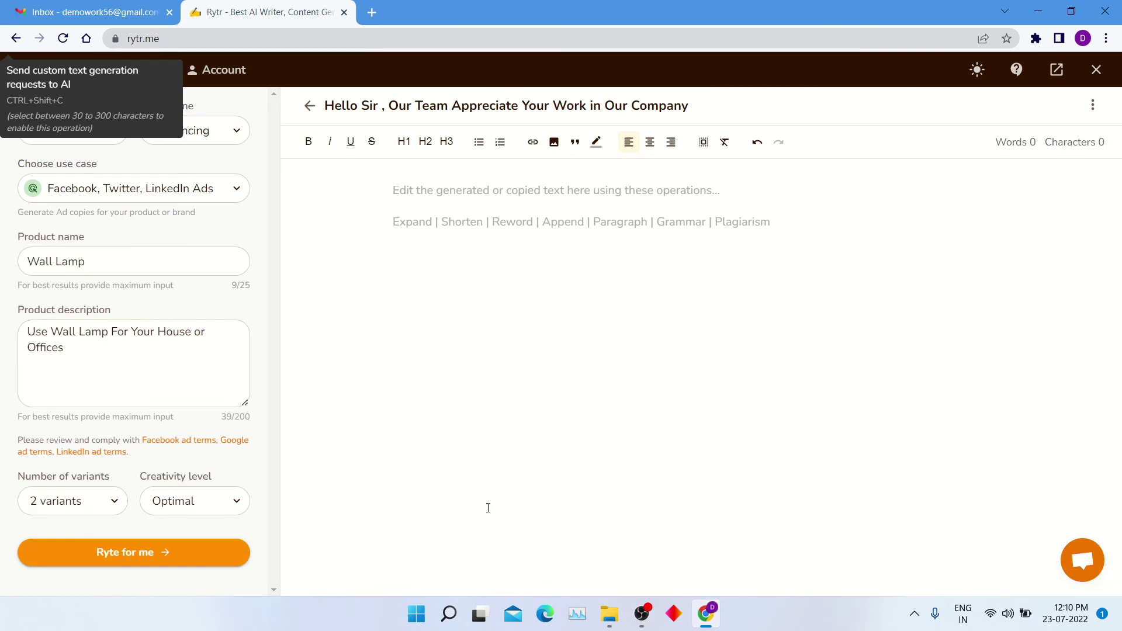
Start Rytr generating the wall lamp Facebook, Twitter and LinkedIn ad copy
{"action": "left_click", "coordinate": [172, 565]}
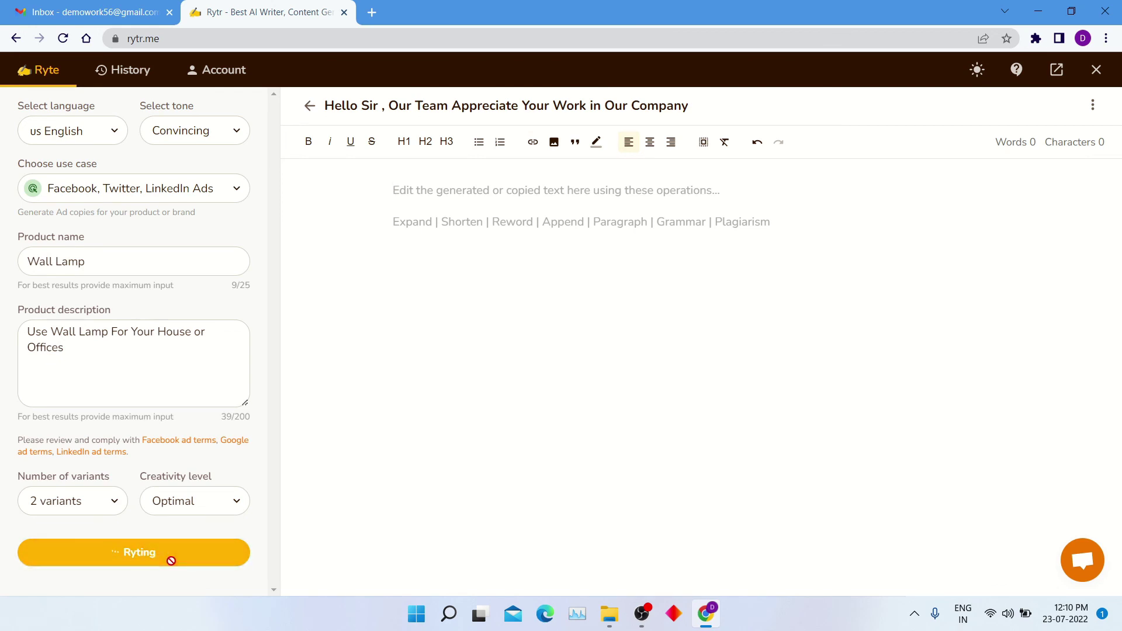